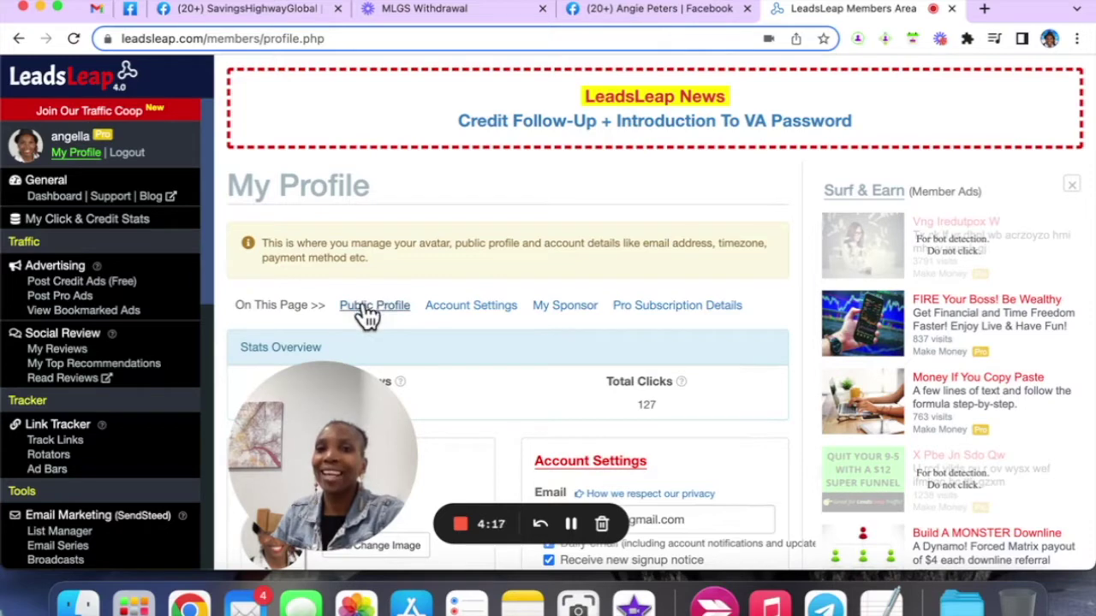
Step: Go to the Public Profile section and review the picture, name, short paragraph and Your Blog/Websites fields
{"action": "left_click", "coordinate": [368, 307]}
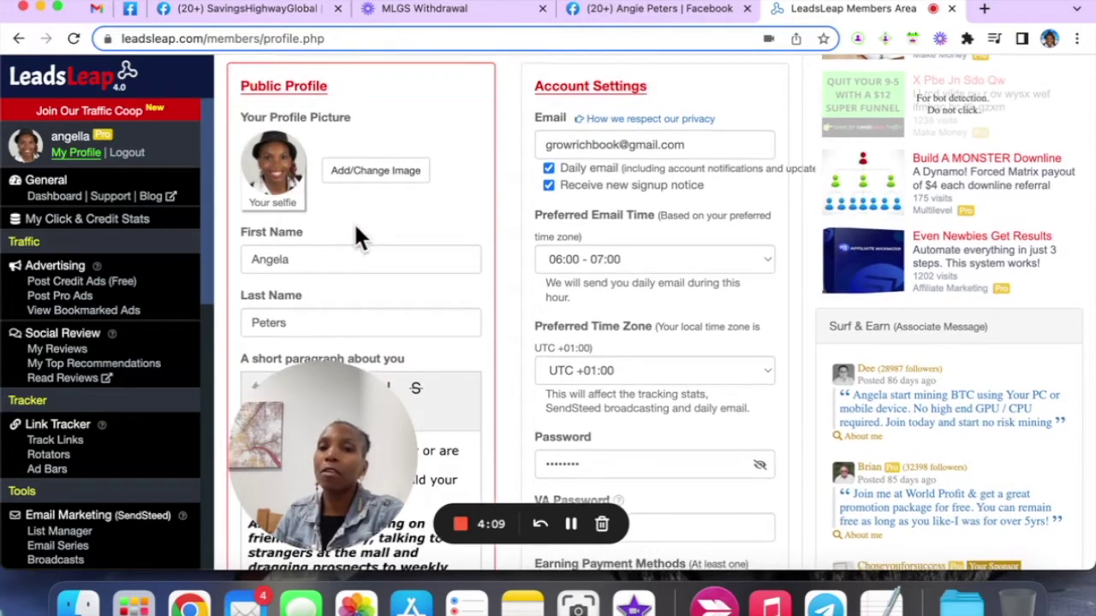
{"action": "scroll", "coordinate": [354, 222], "scroll_direction": "down", "scroll_amount": 1}
{"action": "scroll", "coordinate": [354, 222], "scroll_direction": "up", "scroll_amount": 1}
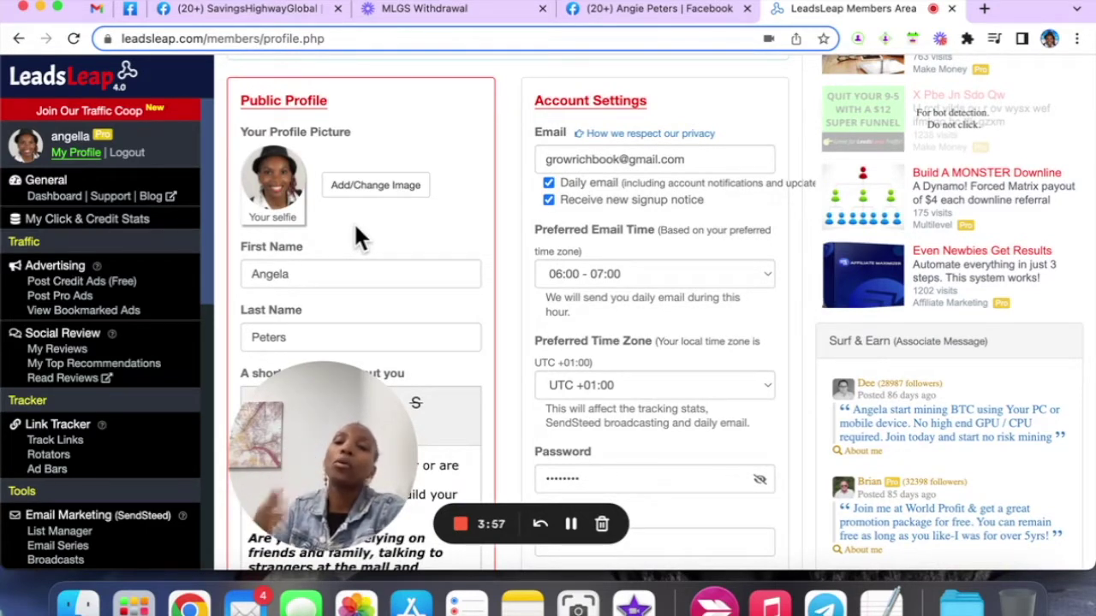
{"action": "scroll", "coordinate": [381, 227], "scroll_direction": "down", "scroll_amount": 3}
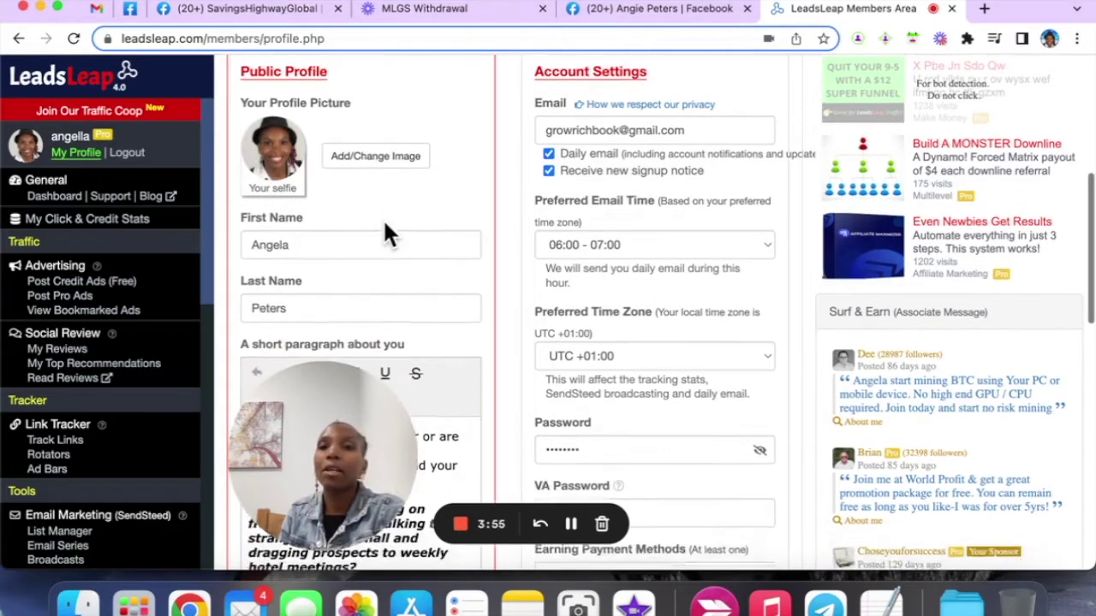
{"action": "scroll", "coordinate": [402, 257], "scroll_direction": "down", "scroll_amount": 6}
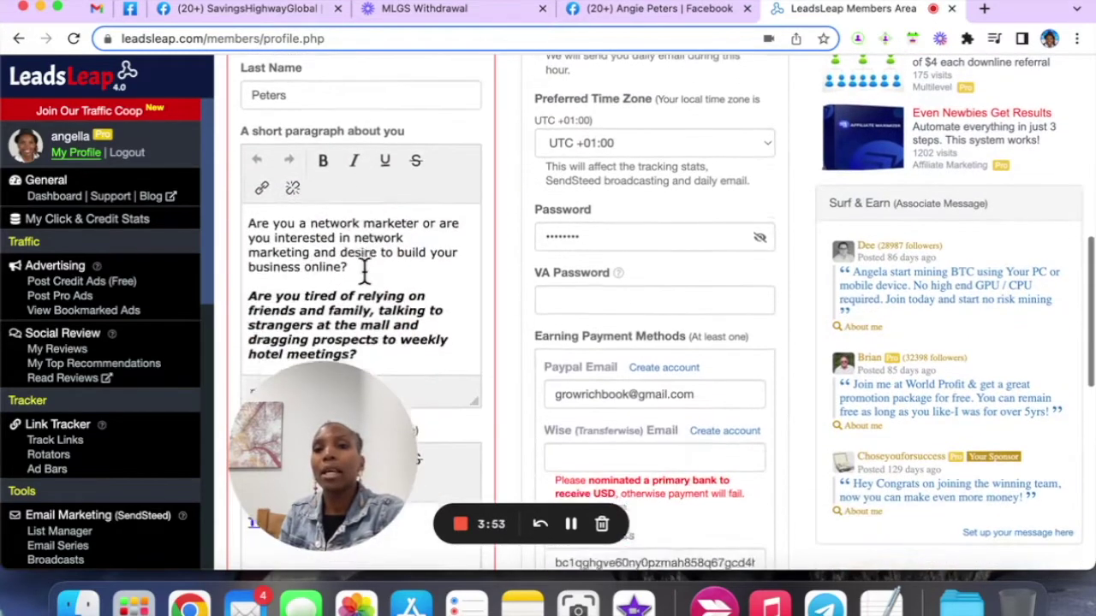
{"action": "scroll", "coordinate": [493, 276], "scroll_direction": "down", "scroll_amount": 1}
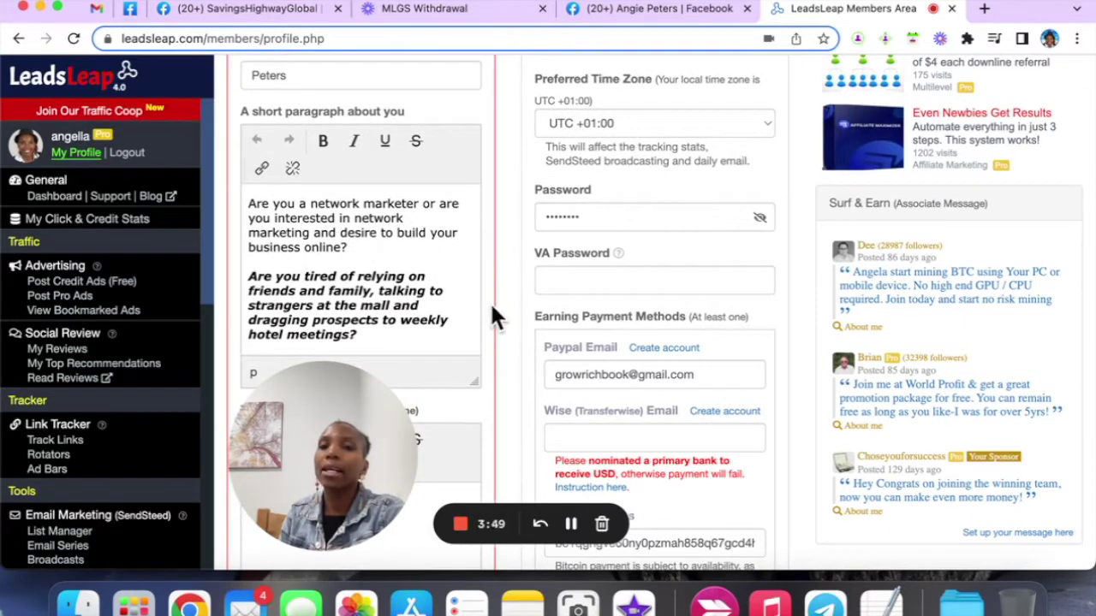
{"action": "scroll", "coordinate": [494, 312], "scroll_direction": "down", "scroll_amount": 10}
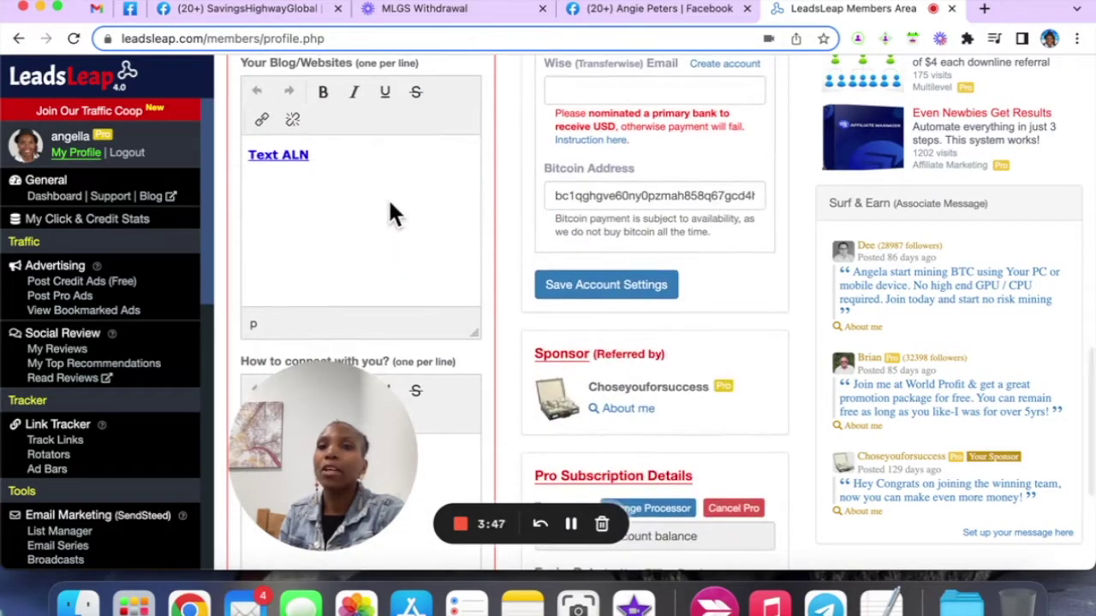
{"action": "scroll", "coordinate": [392, 213], "scroll_direction": "up", "scroll_amount": 2}
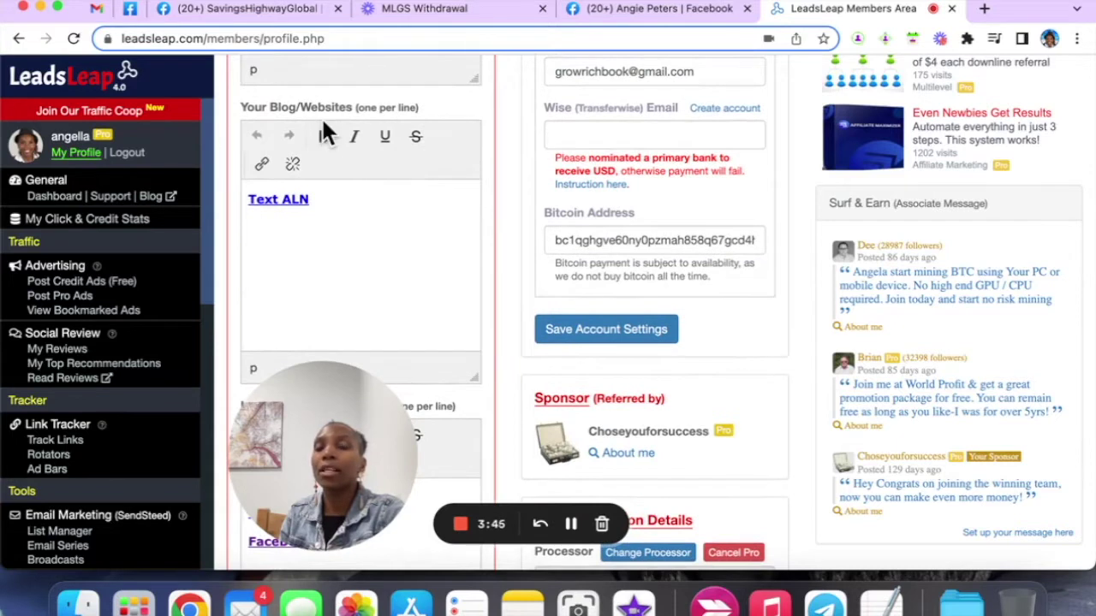
Step: Add the sample text "glkglg" under Your Blog/Websites and try out linking it with the New window target, cancelling the link
{"action": "left_click", "coordinate": [330, 243]}
{"action": "key", "text": "Return"}
{"action": "key", "text": "Return"}
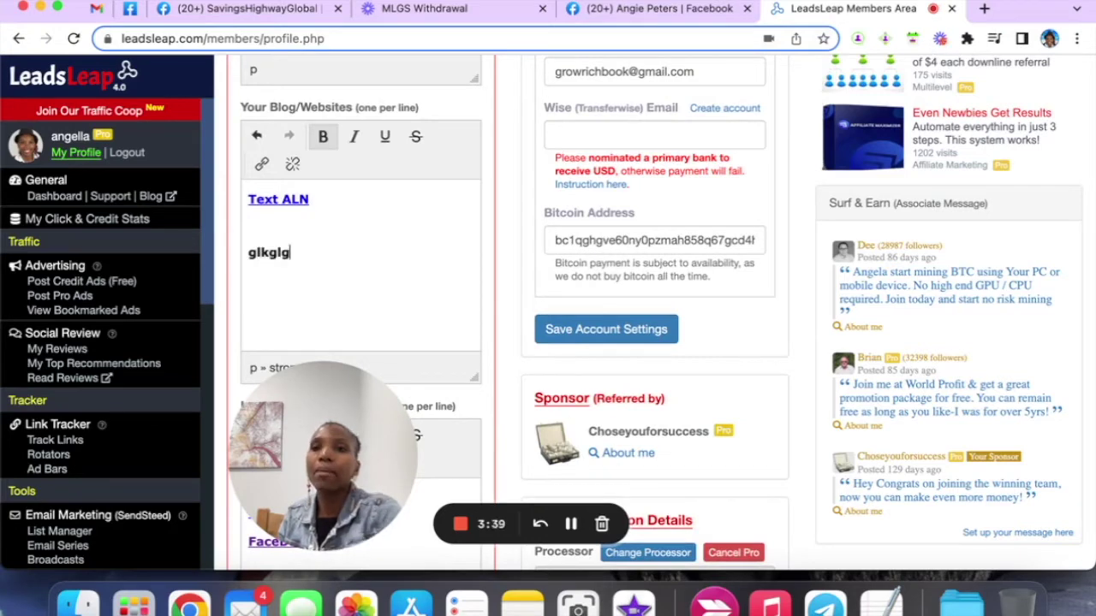
{"action": "left_click_drag", "start_coordinate": [299, 258], "coordinate": [231, 248]}
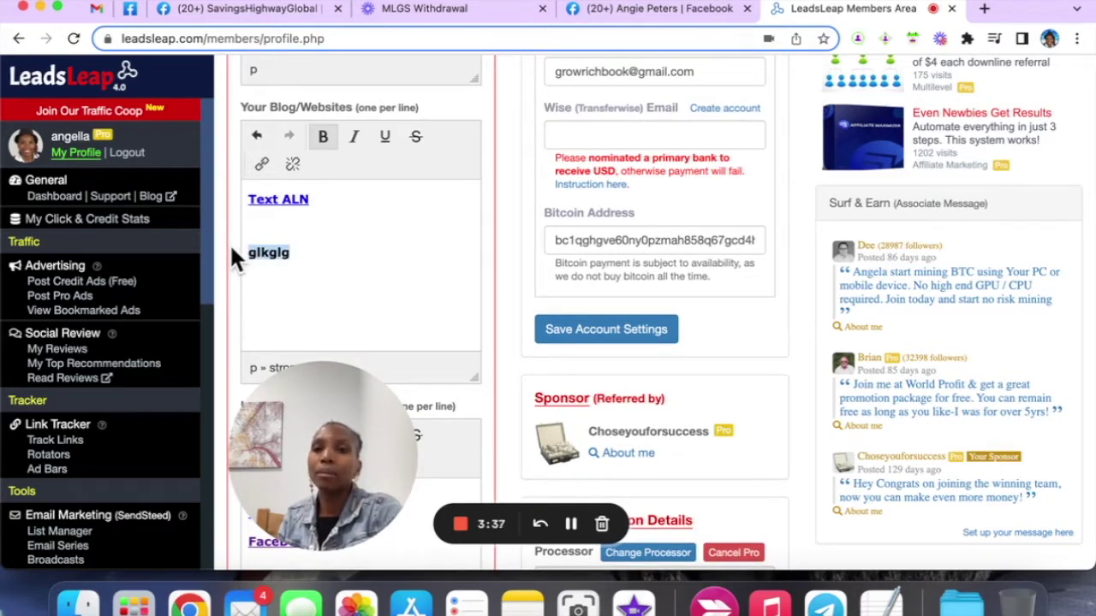
{"action": "left_click", "coordinate": [263, 164]}
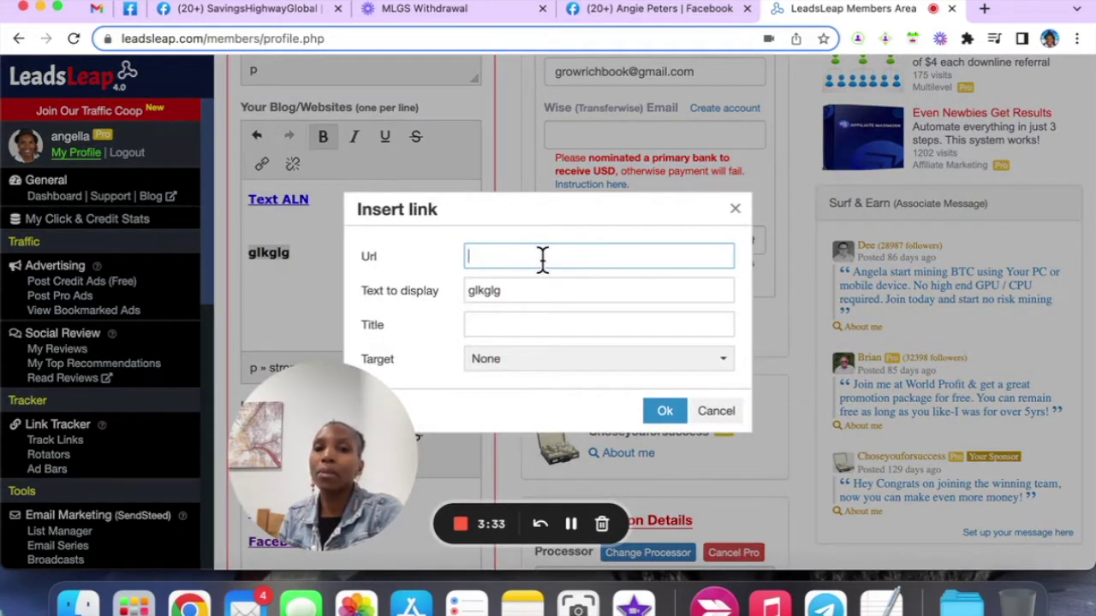
{"action": "left_click", "coordinate": [603, 364]}
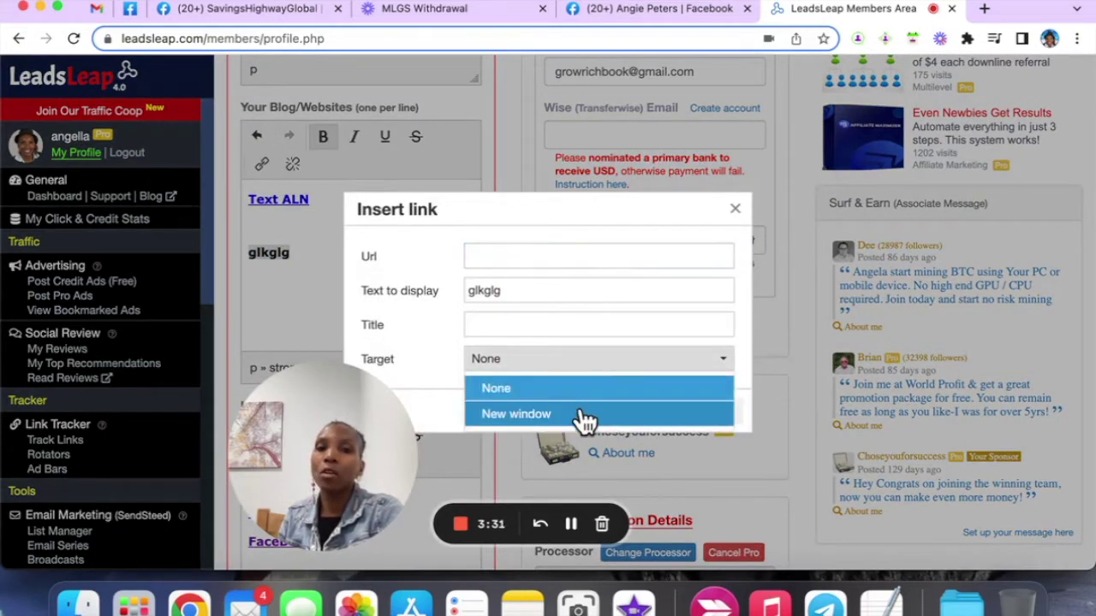
{"action": "left_click", "coordinate": [580, 413]}
{"action": "left_click", "coordinate": [715, 420]}
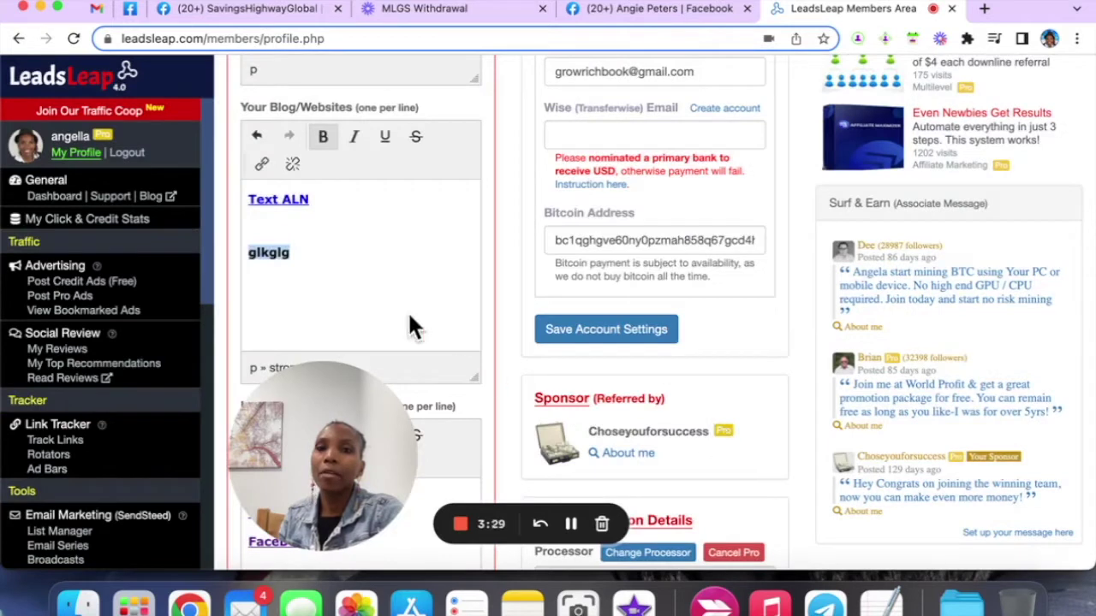
Step: Delete the sample text "glkglg" and the extra blank lines from Your Blog/Websites
{"action": "key", "text": "BackSpace"}
{"action": "key", "text": "BackSpace"}
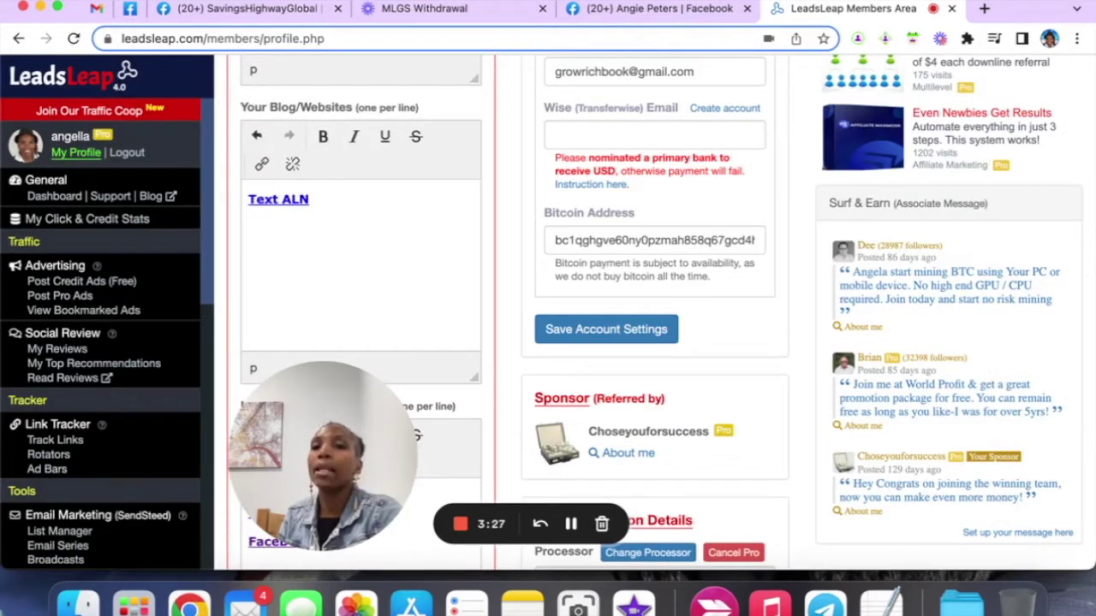
{"action": "key", "text": "BackSpace"}
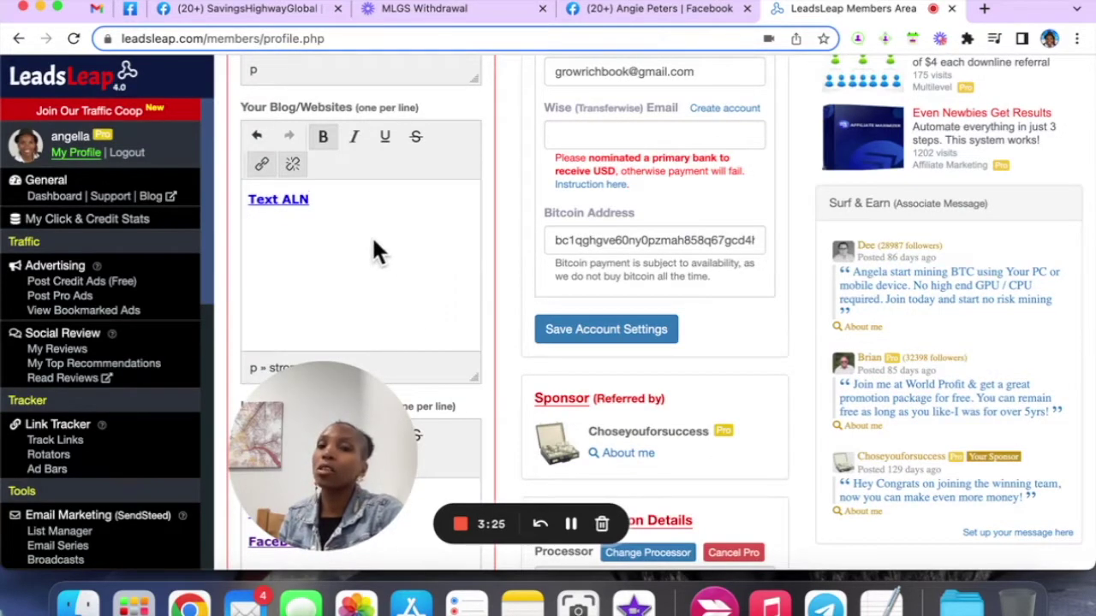
Step: Review the contact links in the public profile, including YouTube and FaceBook, and return to the page's section links
{"action": "scroll", "coordinate": [494, 298], "scroll_direction": "down", "scroll_amount": 5}
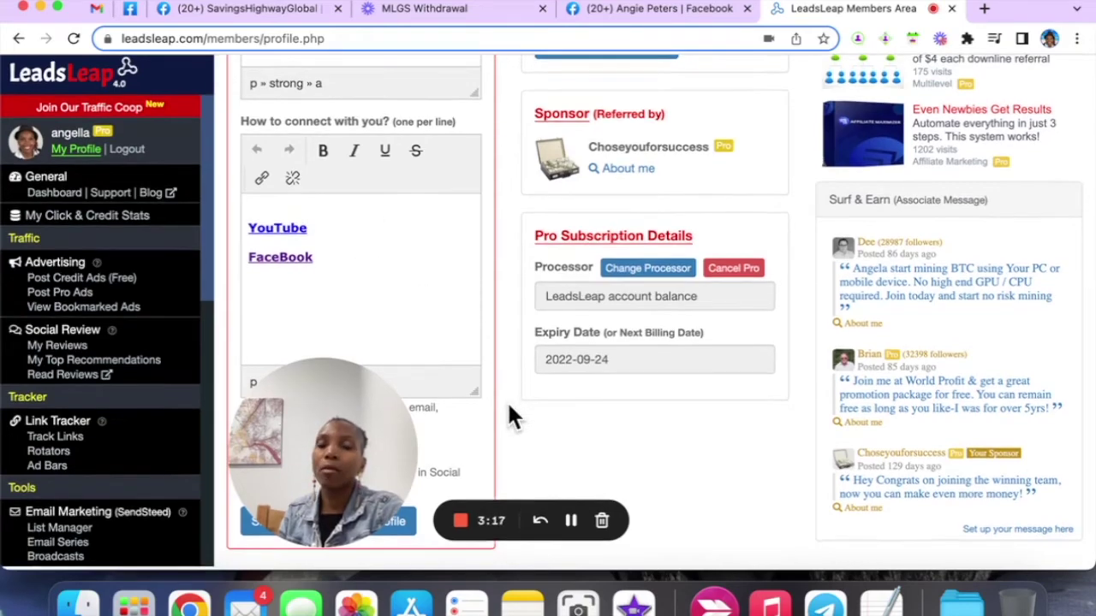
{"action": "scroll", "coordinate": [616, 435], "scroll_direction": "up", "scroll_amount": 10}
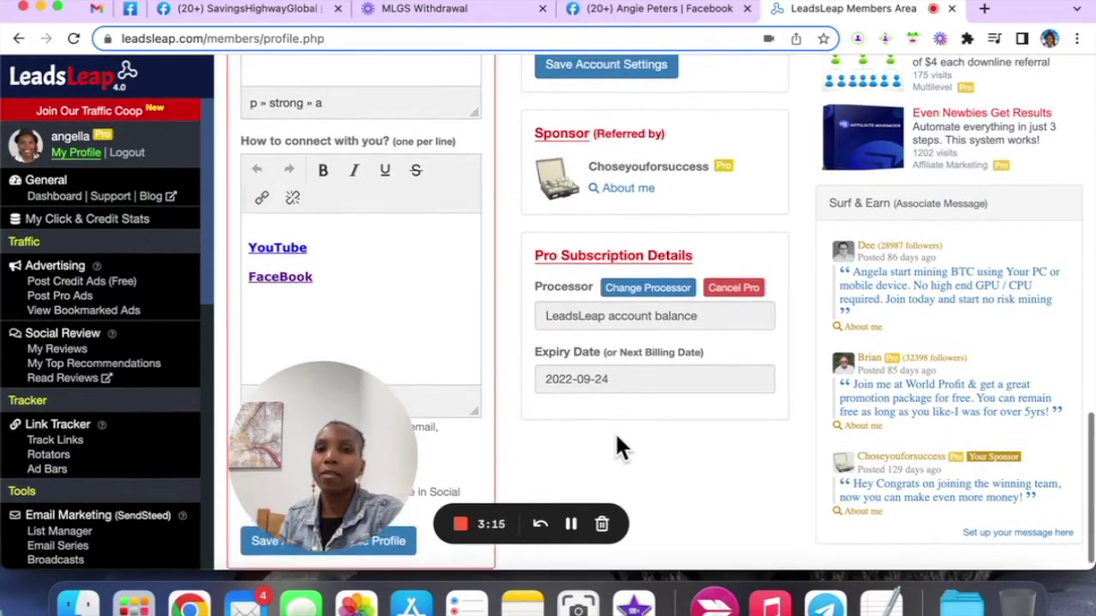
{"action": "scroll", "coordinate": [617, 439], "scroll_direction": "down", "scroll_amount": 2}
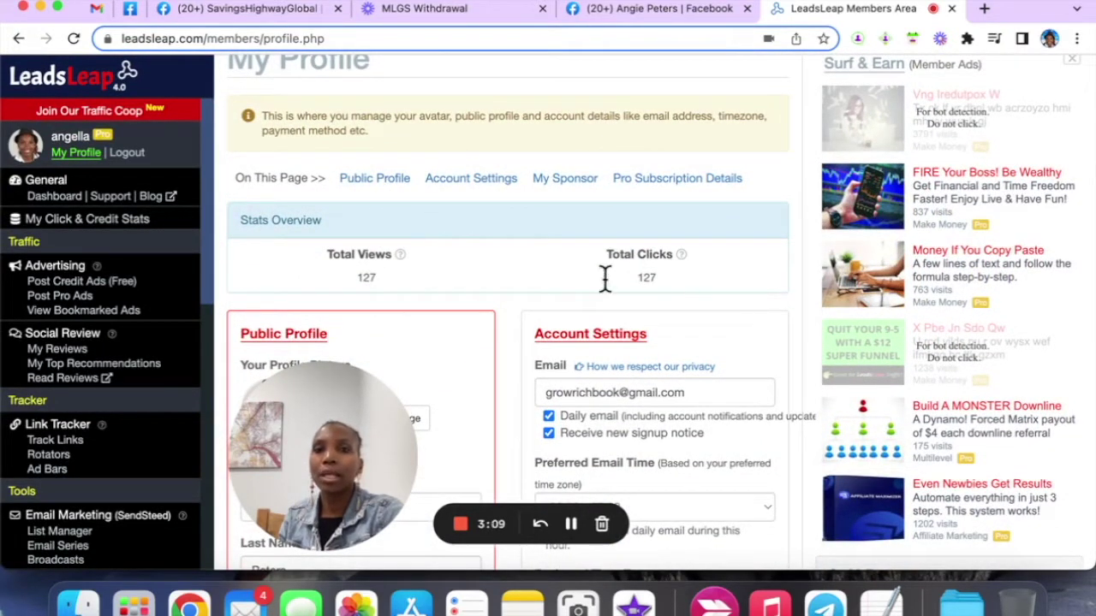
Step: Go to the Account Settings section, turn off Receive new signup notice, and review the email time and time zone
{"action": "left_click", "coordinate": [473, 192]}
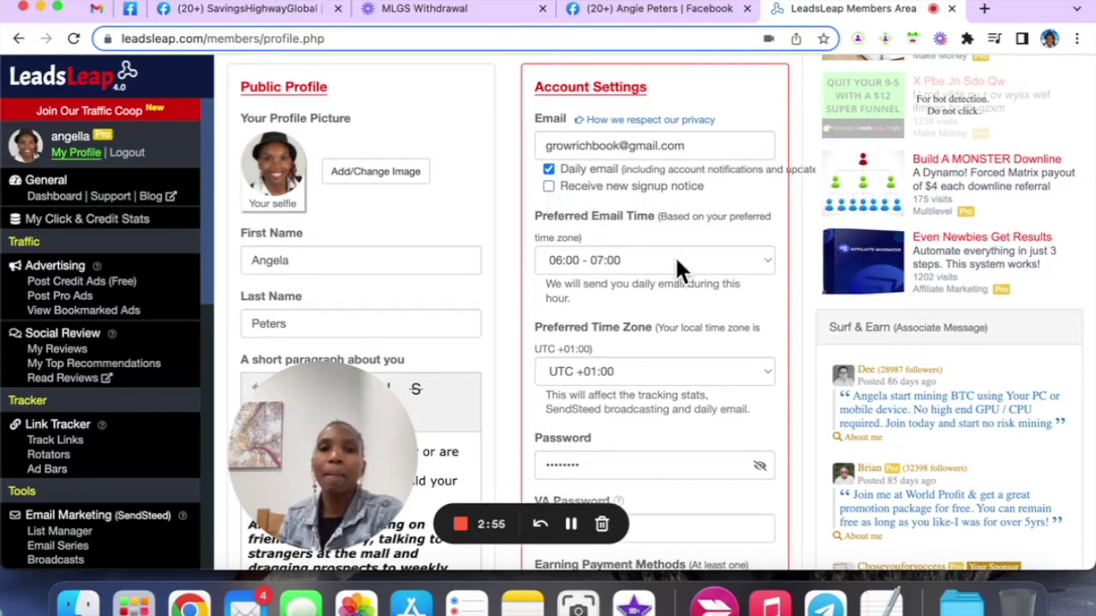
{"action": "scroll", "coordinate": [676, 261], "scroll_direction": "down", "scroll_amount": 1}
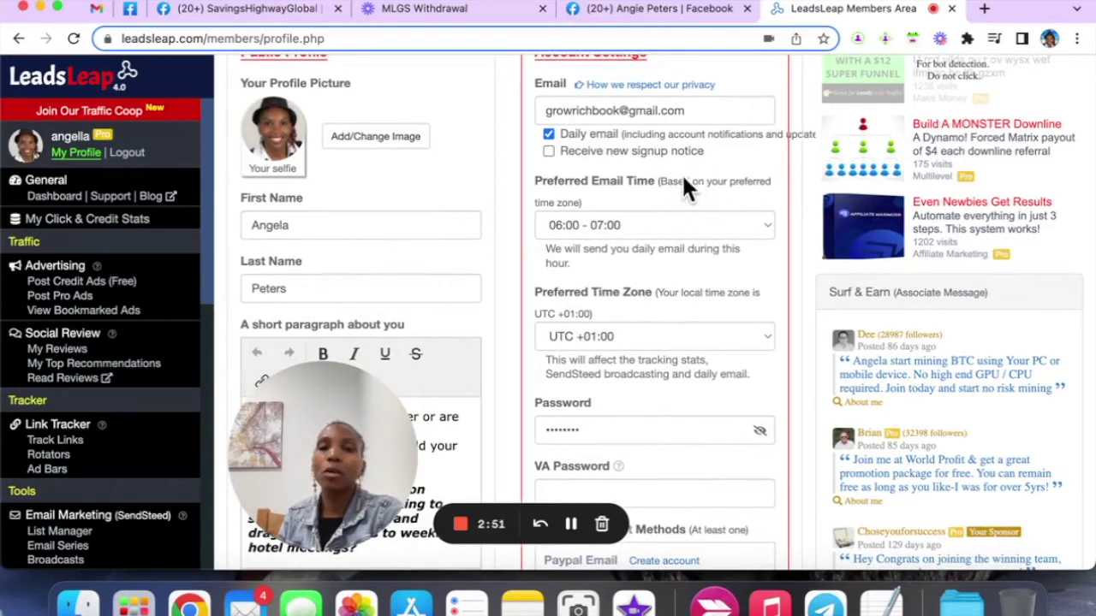
{"action": "scroll", "coordinate": [677, 231], "scroll_direction": "down", "scroll_amount": 4}
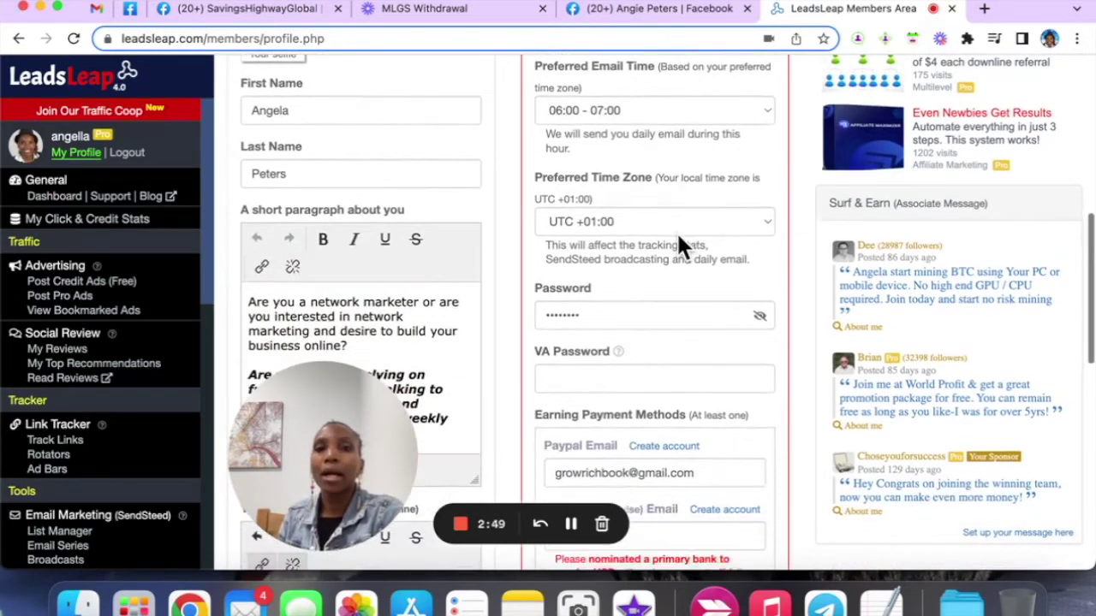
{"action": "scroll", "coordinate": [677, 232], "scroll_direction": "down", "scroll_amount": 2}
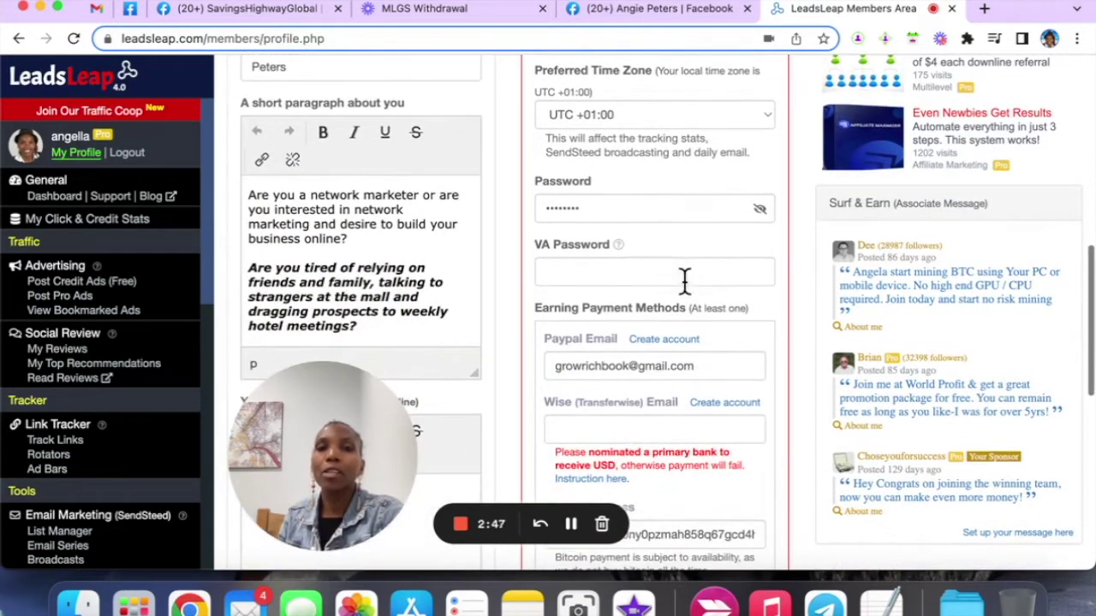
Step: Examine the VA Password field in the account settings and the member tools listed in the site navigation
{"action": "left_click", "coordinate": [663, 274]}
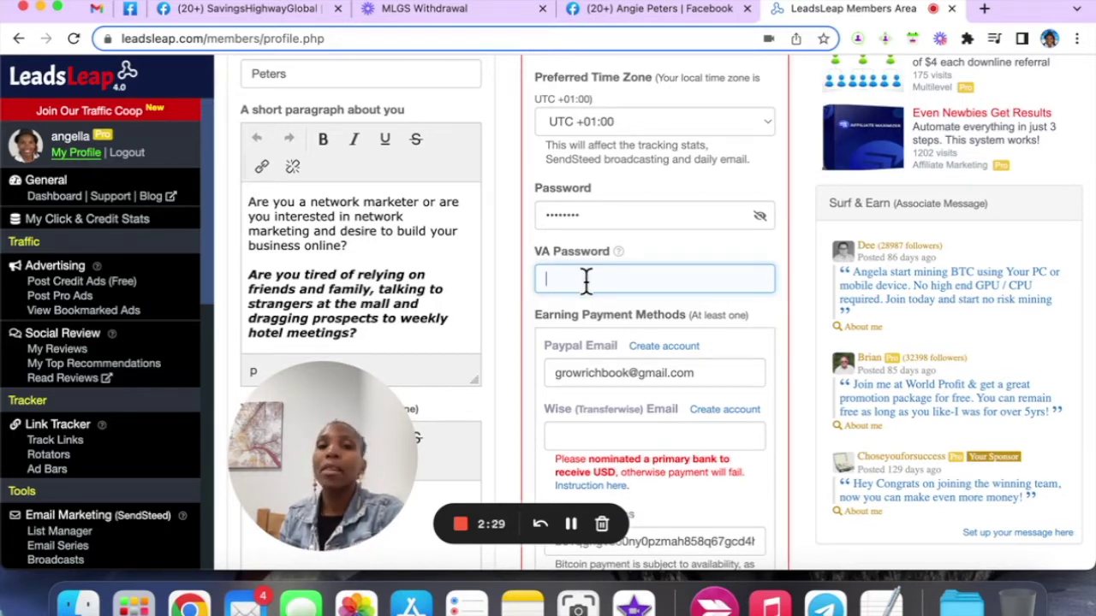
{"action": "scroll", "coordinate": [80, 486], "scroll_direction": "down", "scroll_amount": 2}
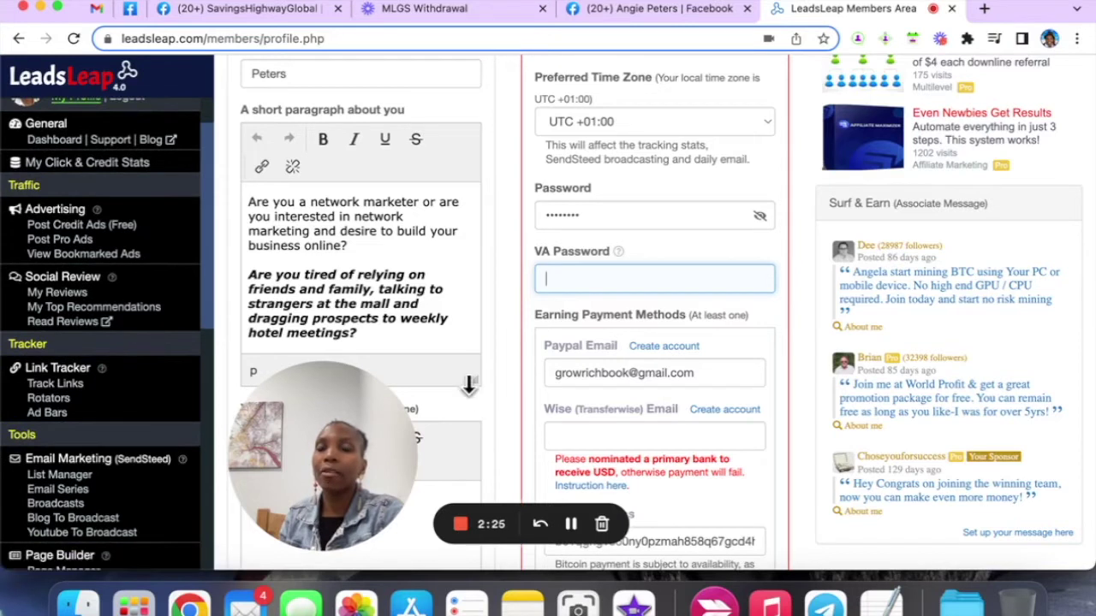
{"action": "scroll", "coordinate": [60, 377], "scroll_direction": "up", "scroll_amount": 2}
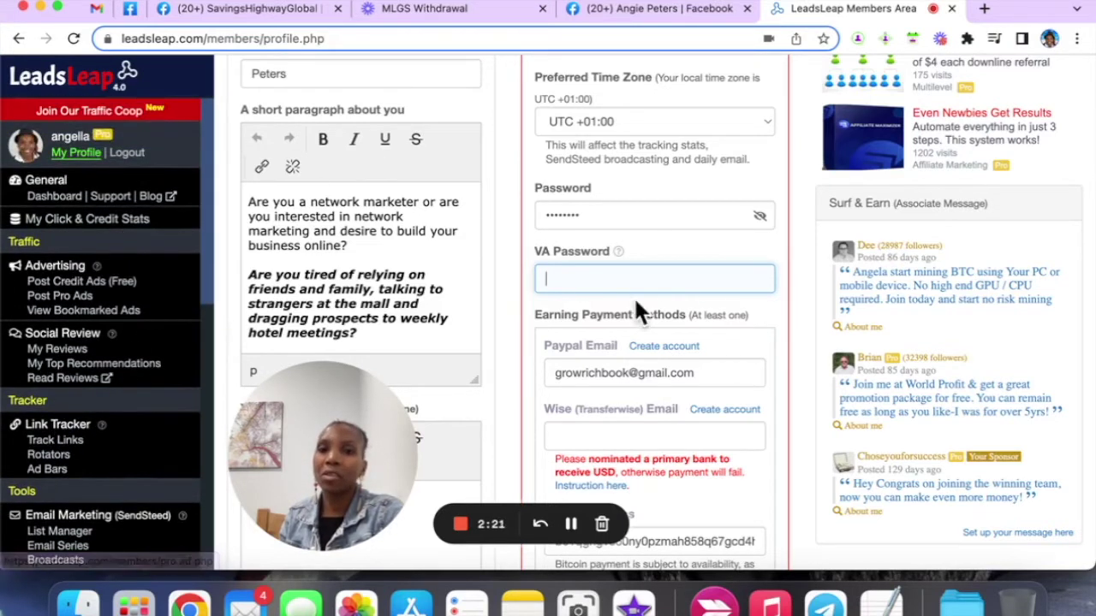
Step: Review the earning payment methods in the account settings: Paypal email, Wise email and Bitcoin address
{"action": "scroll", "coordinate": [608, 273], "scroll_direction": "down", "scroll_amount": 1}
{"action": "scroll", "coordinate": [607, 270], "scroll_direction": "down", "scroll_amount": 2}
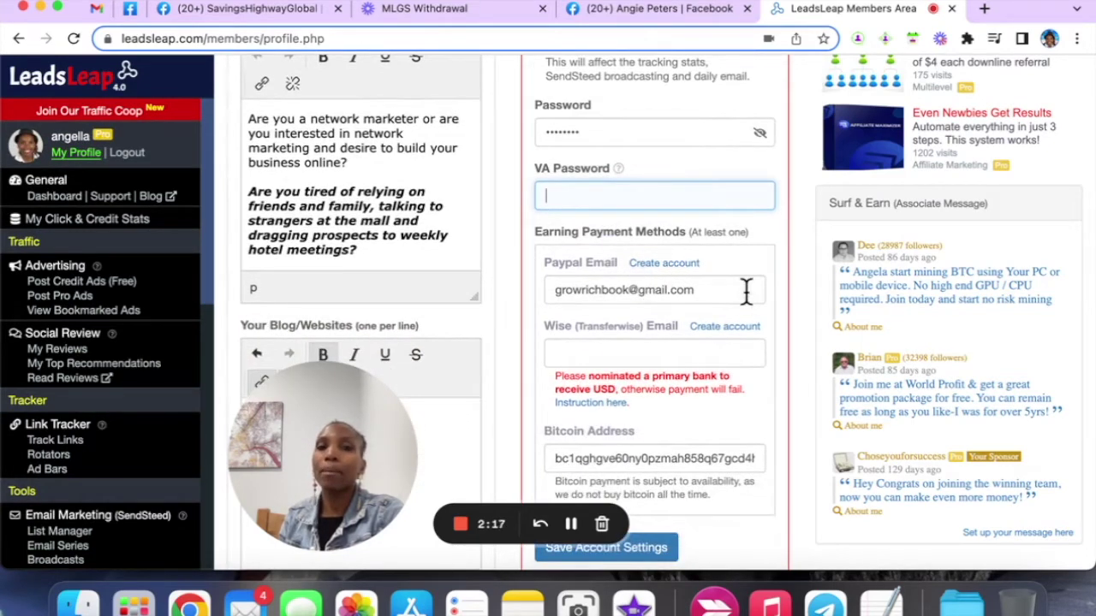
{"action": "scroll", "coordinate": [747, 296], "scroll_direction": "down", "scroll_amount": 1}
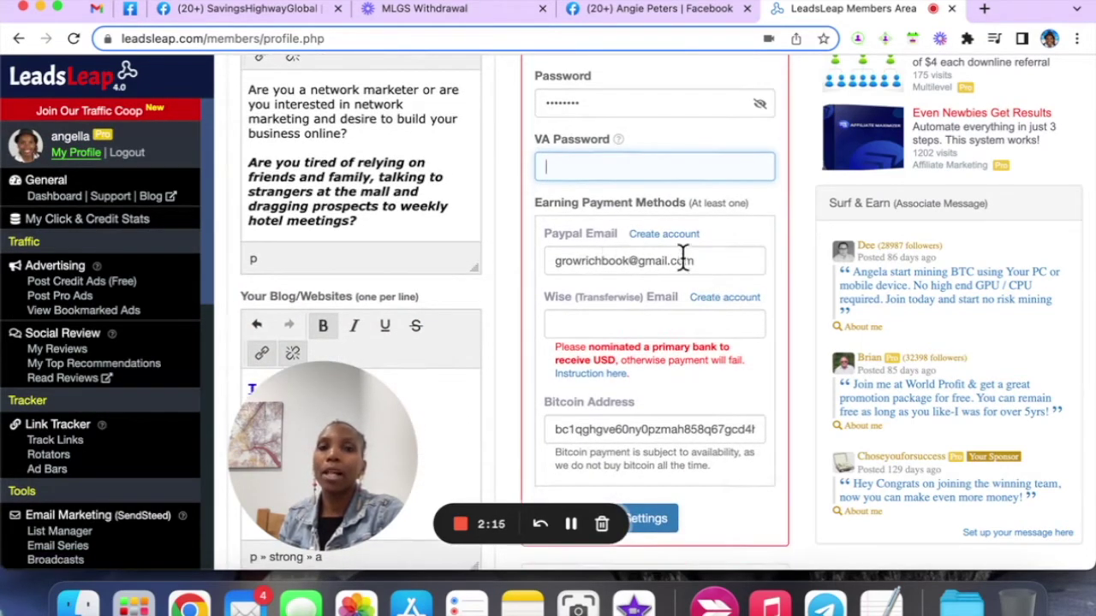
{"action": "scroll", "coordinate": [724, 248], "scroll_direction": "down", "scroll_amount": 2}
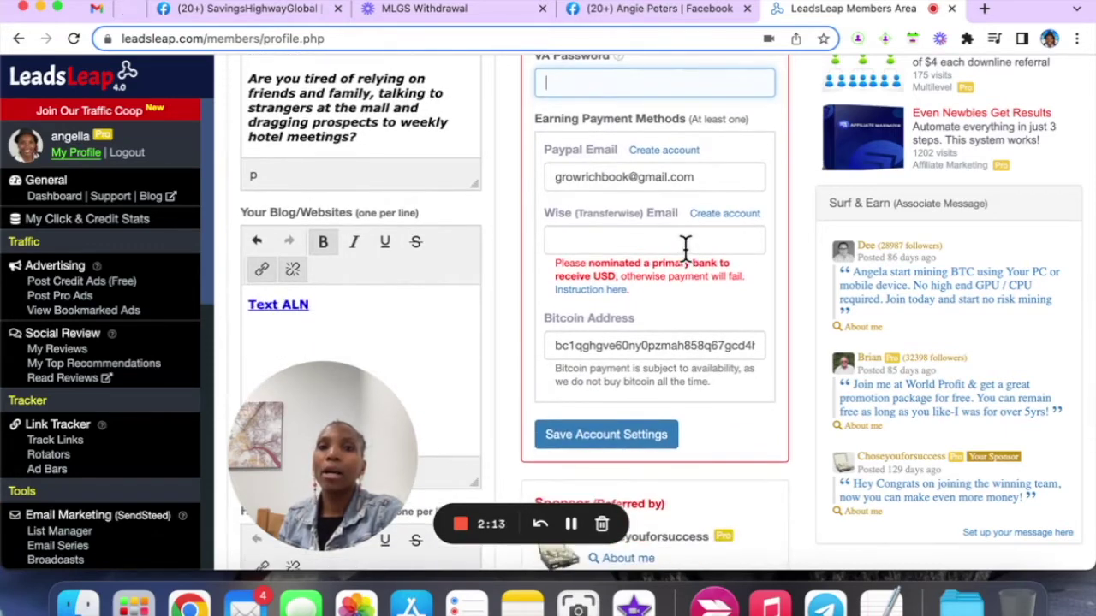
{"action": "scroll", "coordinate": [685, 246], "scroll_direction": "down", "scroll_amount": 1}
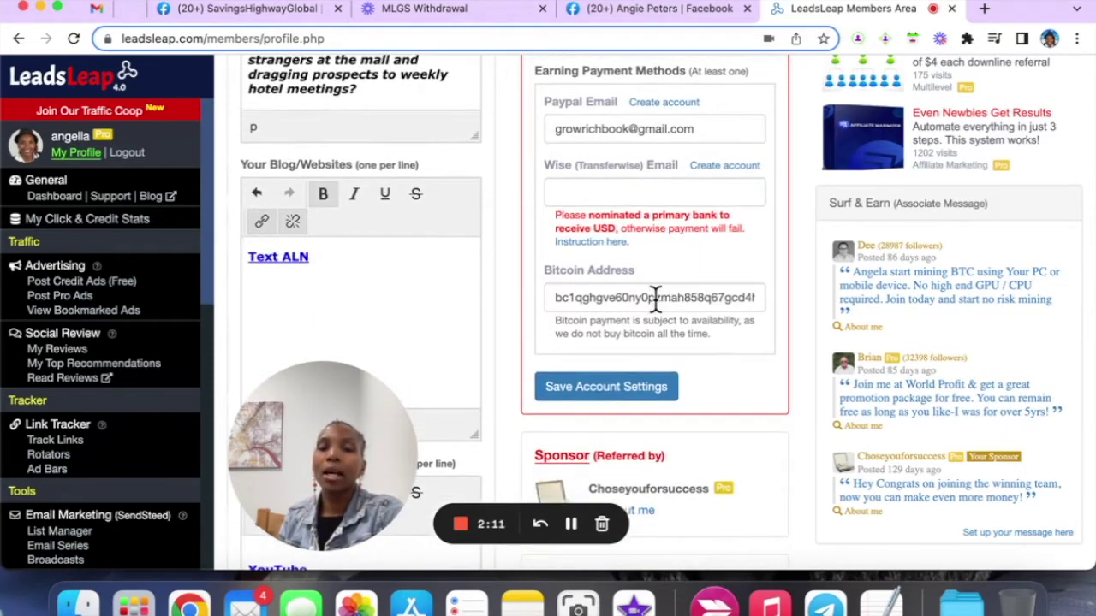
{"action": "scroll", "coordinate": [655, 300], "scroll_direction": "down", "scroll_amount": 1}
{"action": "scroll", "coordinate": [685, 295], "scroll_direction": "down", "scroll_amount": 2}
{"action": "left_click", "coordinate": [627, 312]}
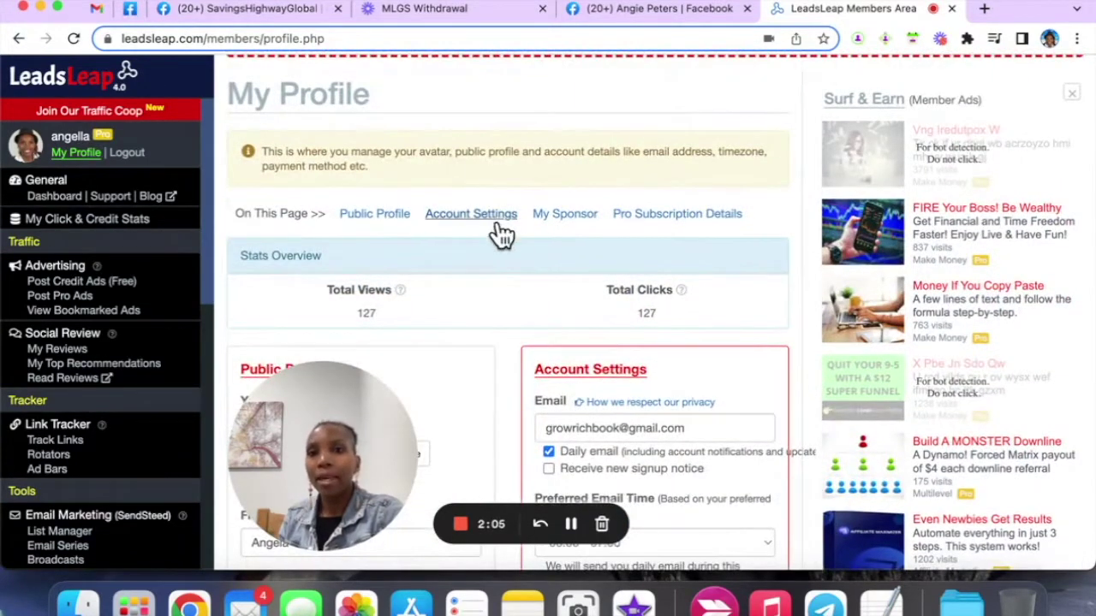
Step: Go to the My Sponsor section, open the sponsor's member profile, and read through its contact details
{"action": "left_click", "coordinate": [572, 216]}
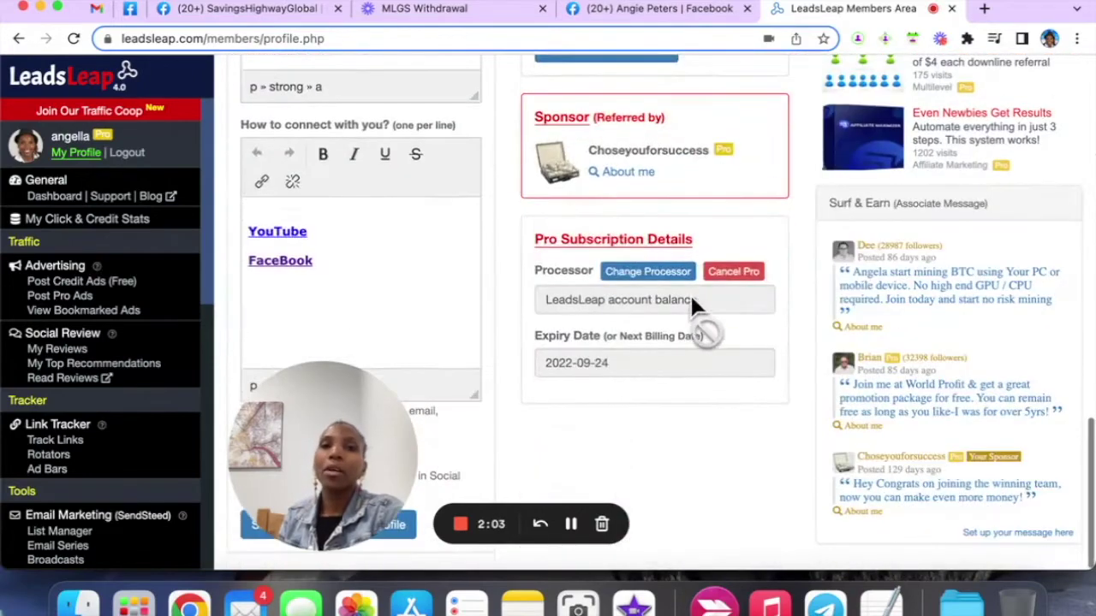
{"action": "left_click", "coordinate": [621, 175]}
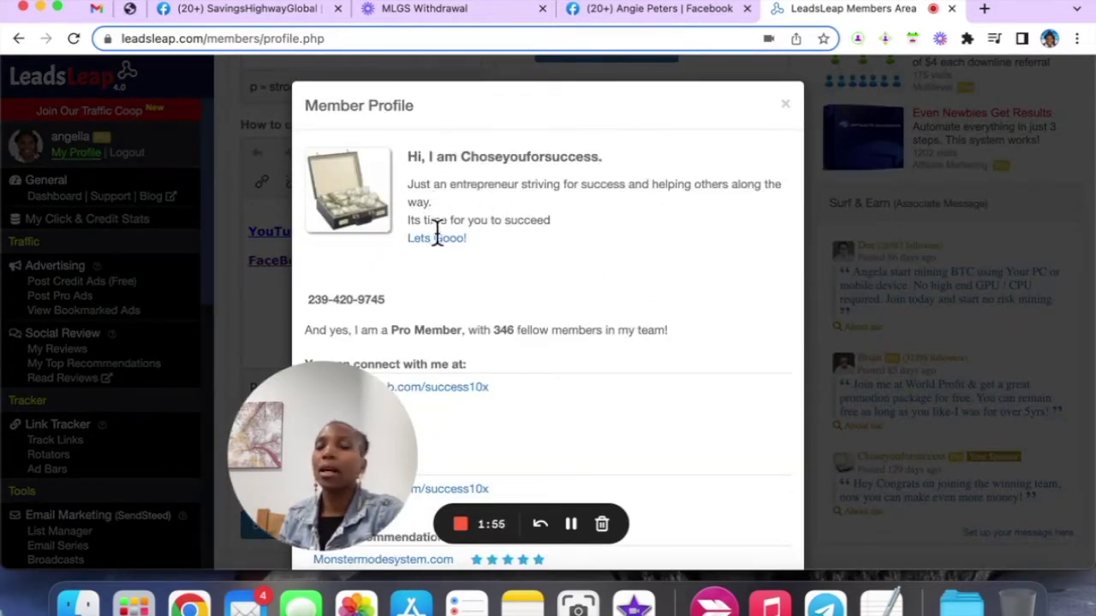
{"action": "scroll", "coordinate": [506, 254], "scroll_direction": "down", "scroll_amount": 3}
{"action": "scroll", "coordinate": [506, 261], "scroll_direction": "down", "scroll_amount": 2}
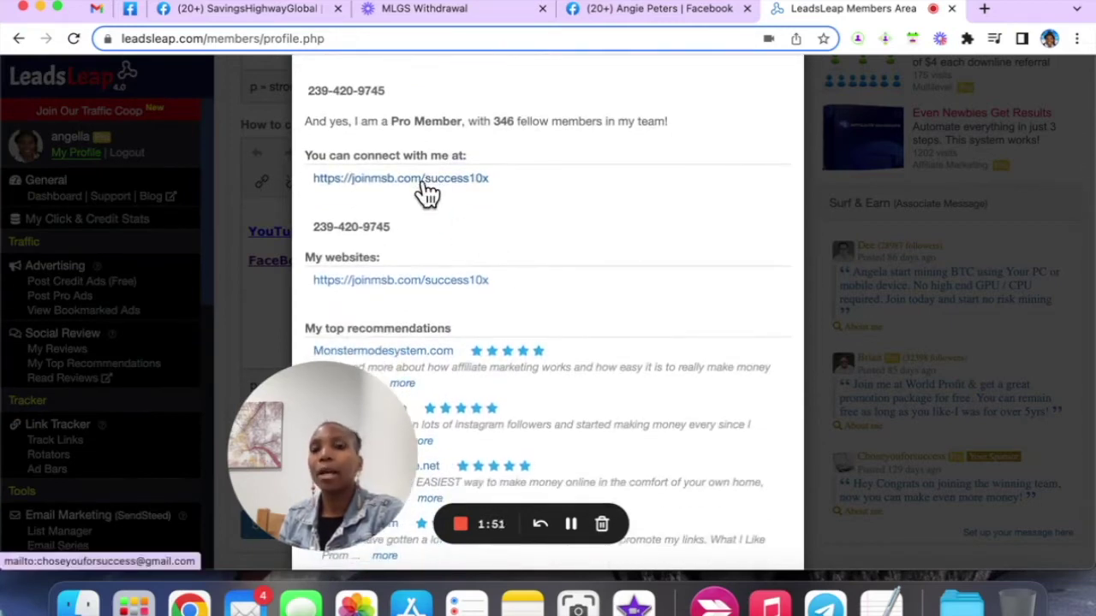
Step: Open a new email to the sponsor from the profile's contact link and discard it without saving a draft
{"action": "left_click", "coordinate": [418, 180]}
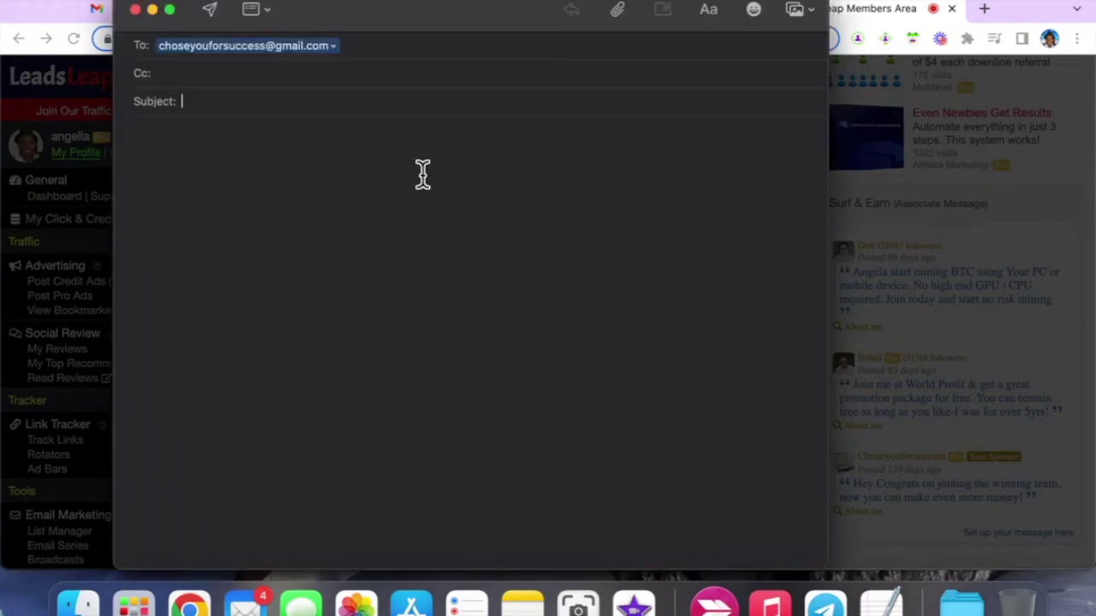
{"action": "left_click", "coordinate": [135, 11]}
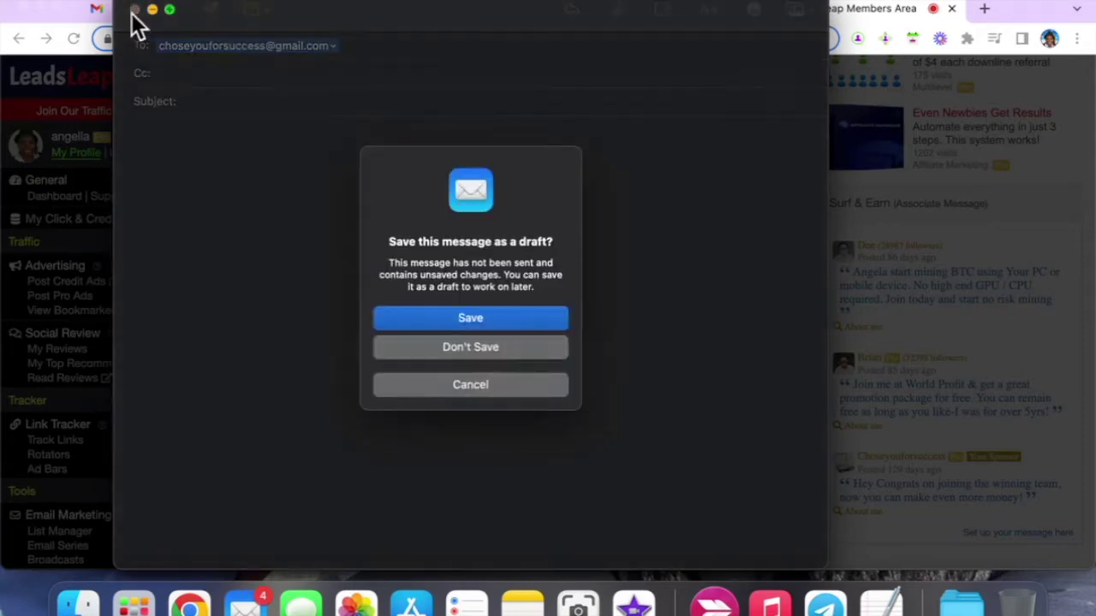
{"action": "left_click", "coordinate": [515, 349]}
{"action": "scroll", "coordinate": [564, 309], "scroll_direction": "down", "scroll_amount": 2}
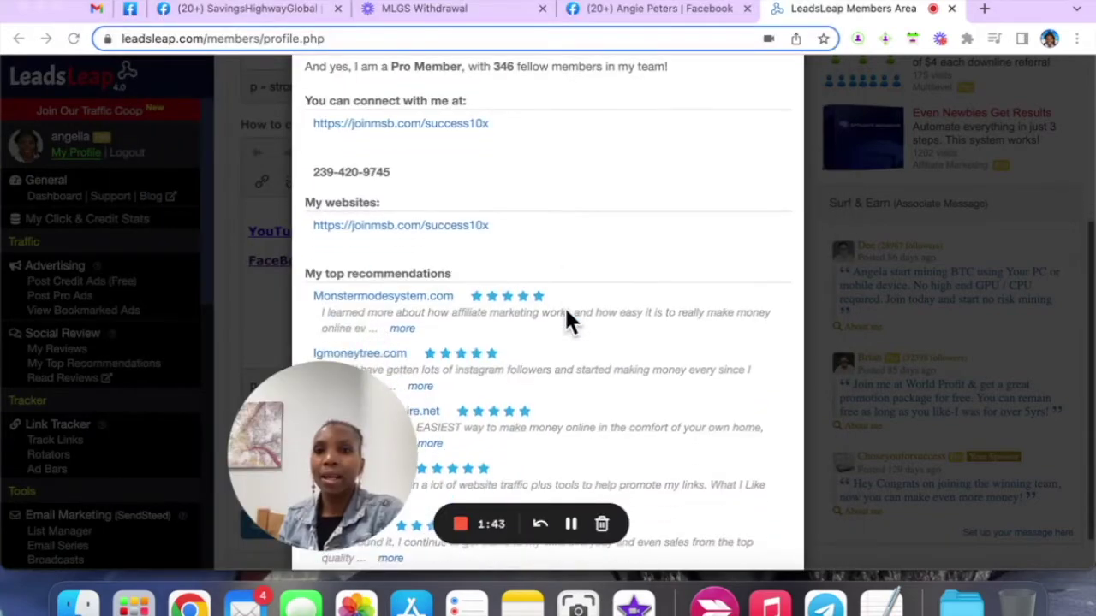
Step: Open the website linked in the sponsor's profile, return to LeadsLeap and close the profile after reading its top recommendations
{"action": "left_click", "coordinate": [378, 227]}
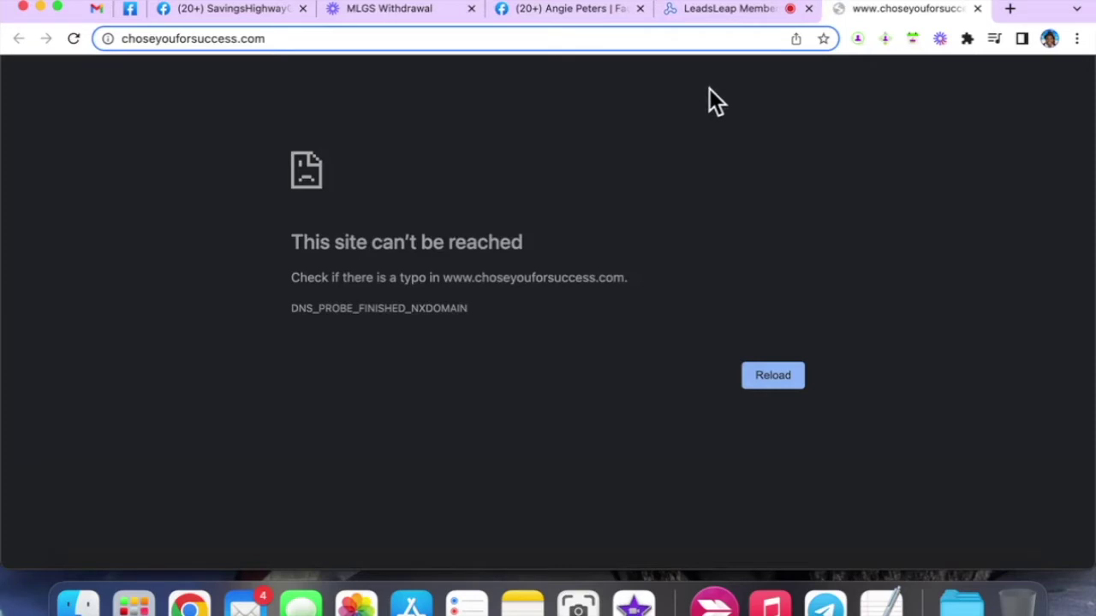
{"action": "left_click", "coordinate": [728, 9]}
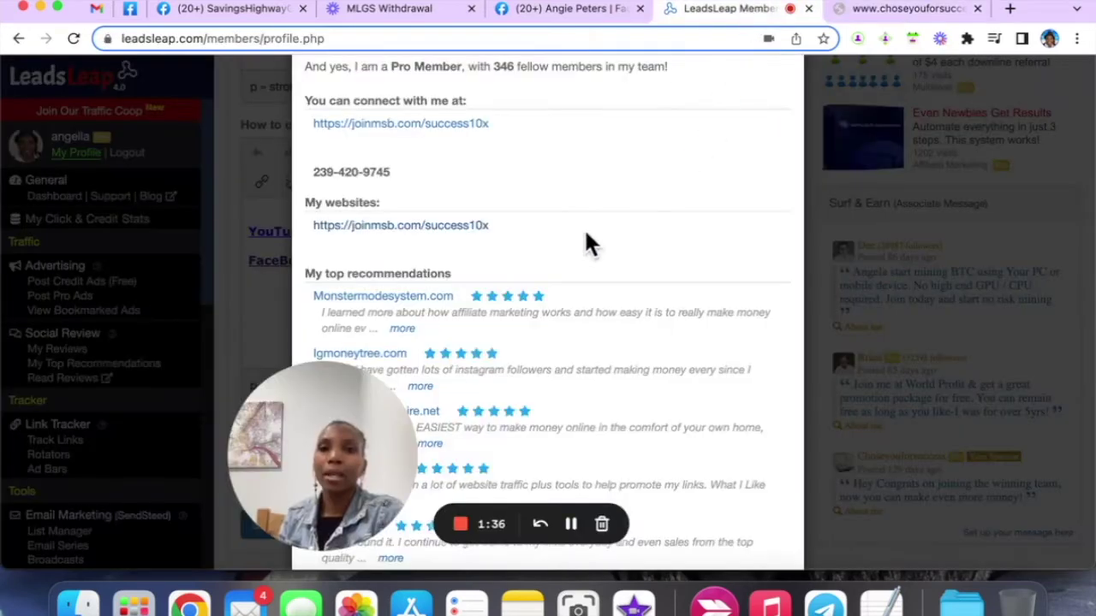
{"action": "scroll", "coordinate": [586, 244], "scroll_direction": "down", "scroll_amount": 1}
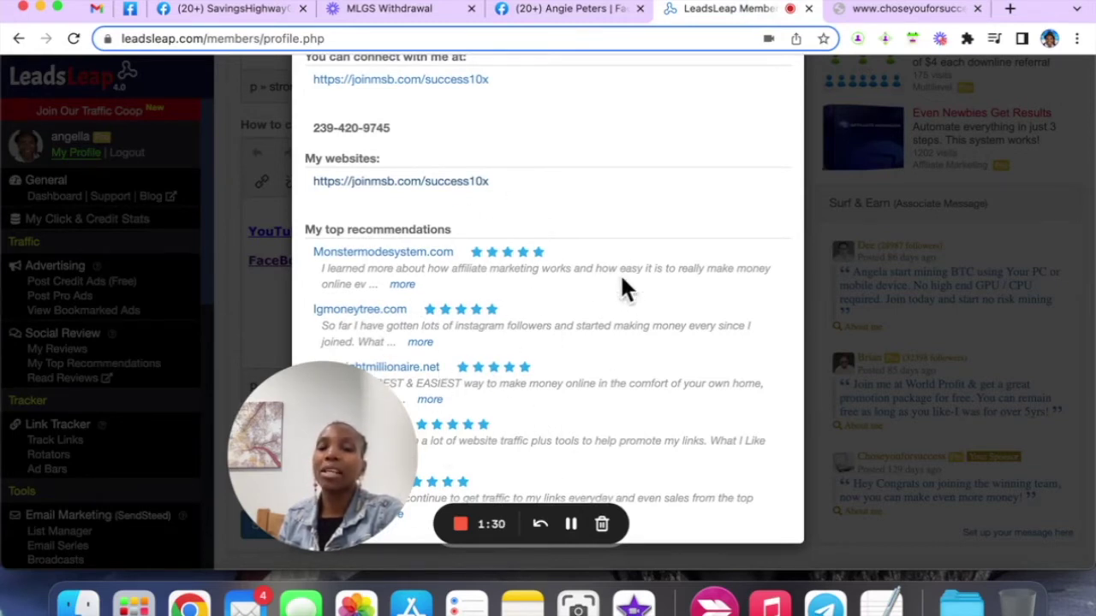
{"action": "scroll", "coordinate": [620, 274], "scroll_direction": "up", "scroll_amount": 5}
{"action": "left_click", "coordinate": [785, 101]}
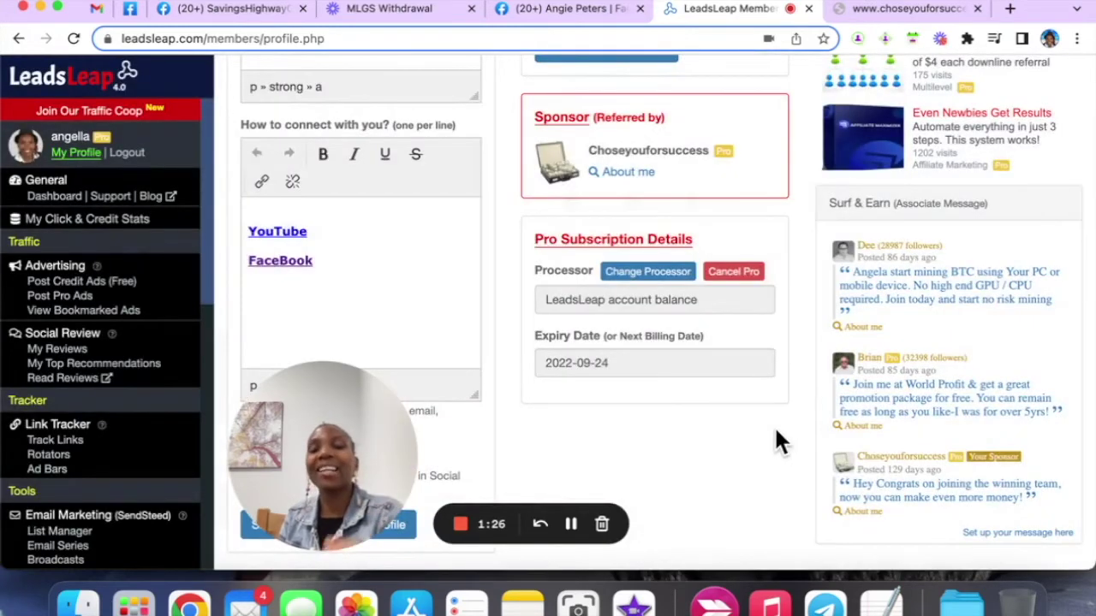
Step: Go to the Pro Subscription Details section of My Profile to view the payment processor and expiry date
{"action": "scroll", "coordinate": [775, 432], "scroll_direction": "up", "scroll_amount": 1}
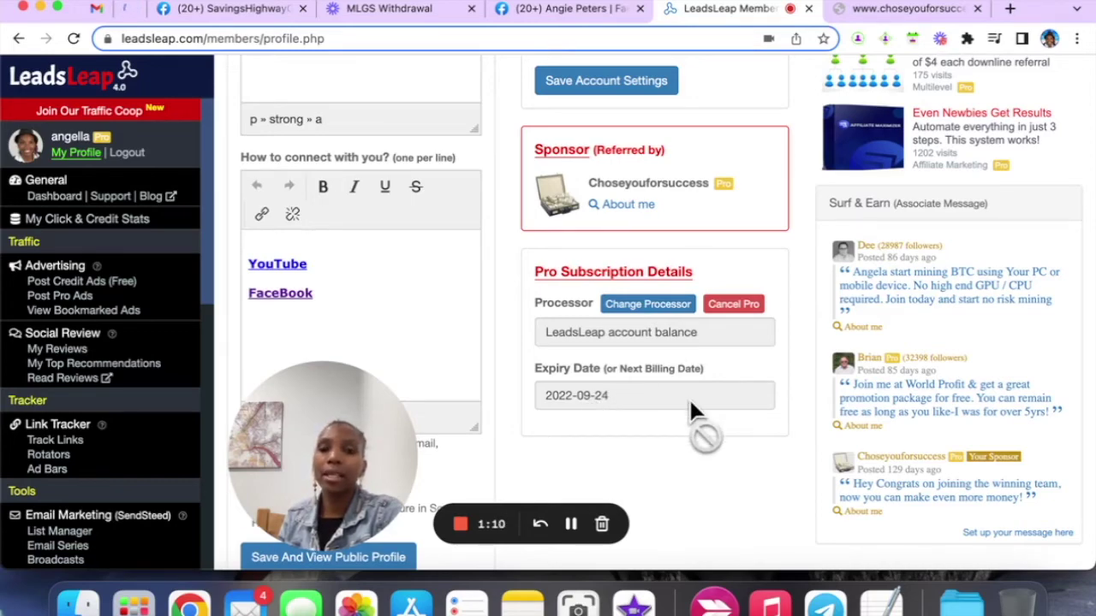
{"action": "scroll", "coordinate": [692, 409], "scroll_direction": "up", "scroll_amount": 15}
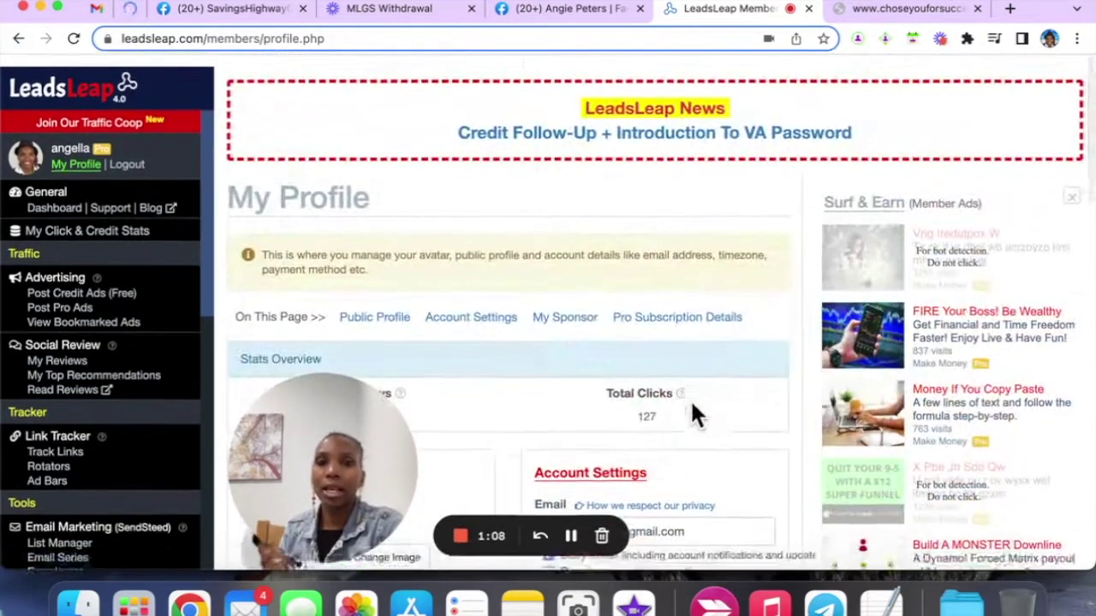
{"action": "scroll", "coordinate": [691, 408], "scroll_direction": "down", "scroll_amount": 1}
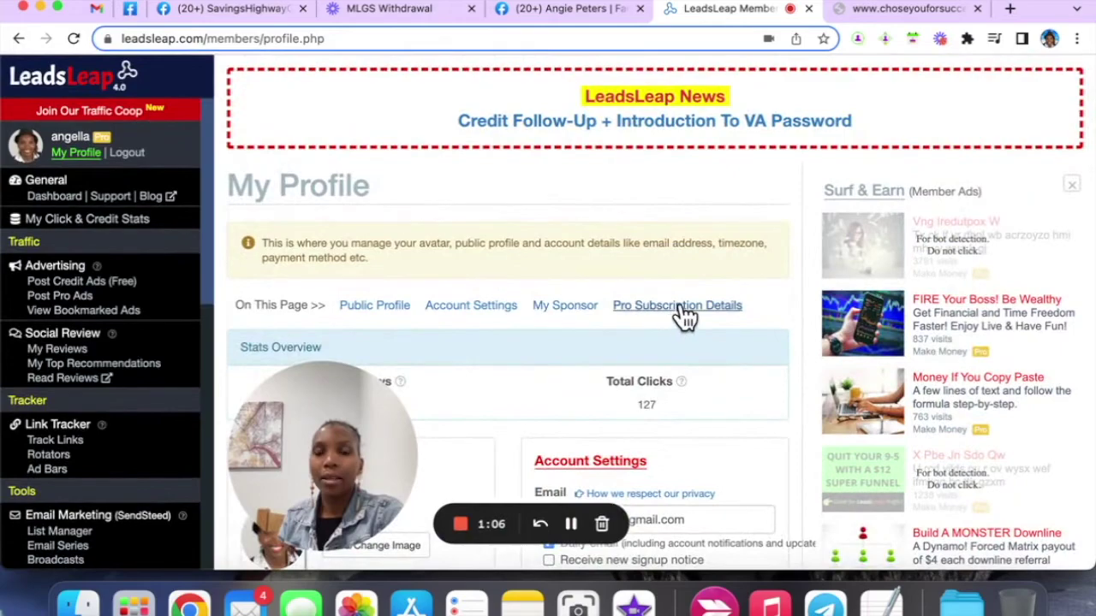
{"action": "left_click", "coordinate": [680, 308]}
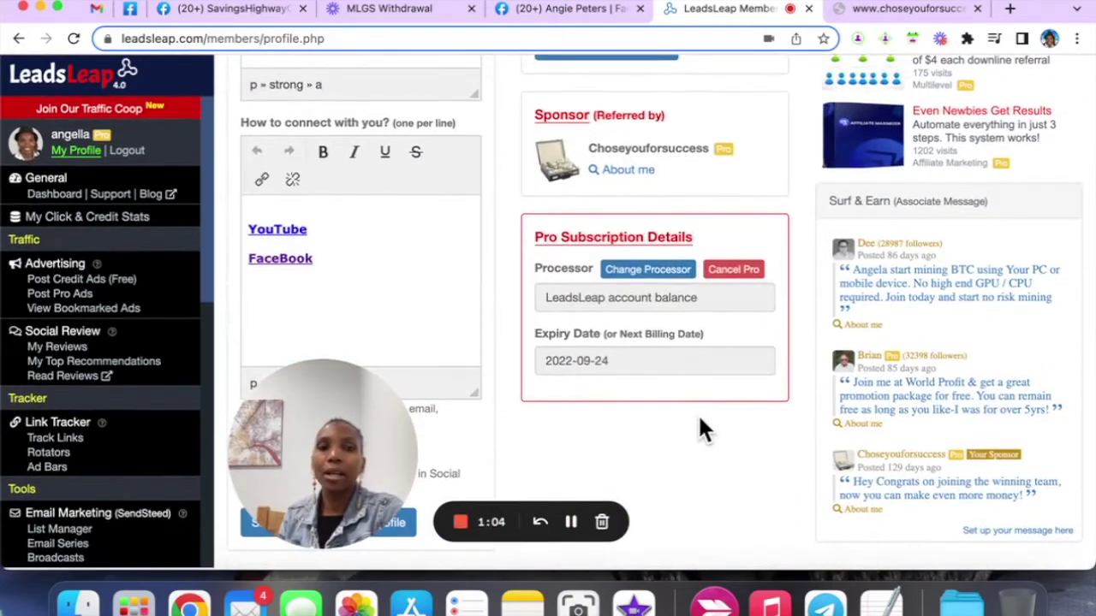
Step: Review the whole My Profile page once more, from the stats overview and account settings to the payment methods, sponsor and Pro subscription details
{"action": "scroll", "coordinate": [700, 420], "scroll_direction": "up", "scroll_amount": 15}
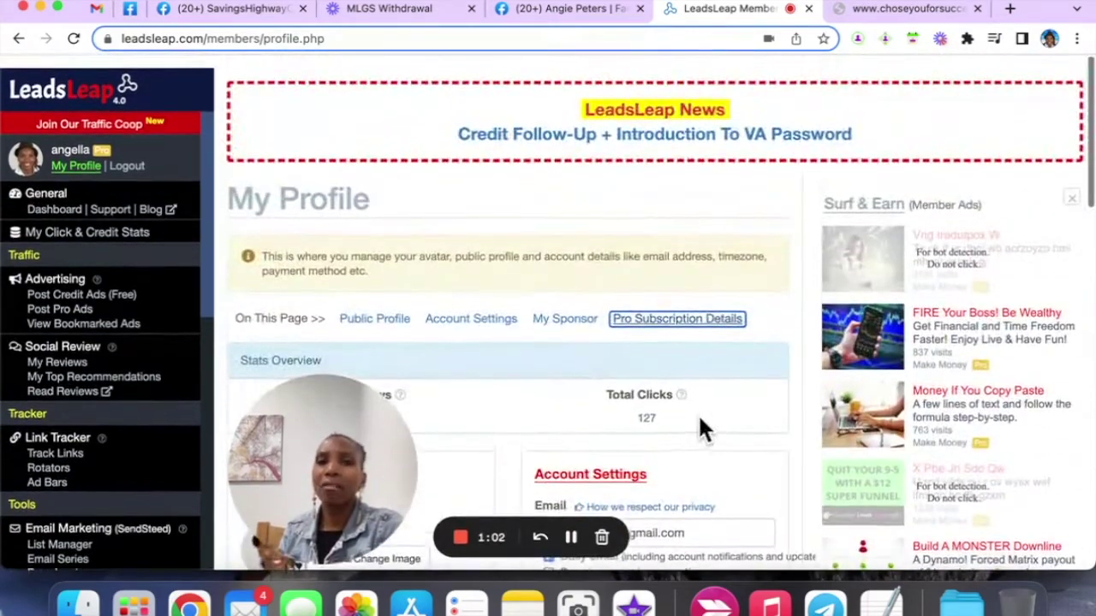
{"action": "scroll", "coordinate": [698, 426], "scroll_direction": "down", "scroll_amount": 3}
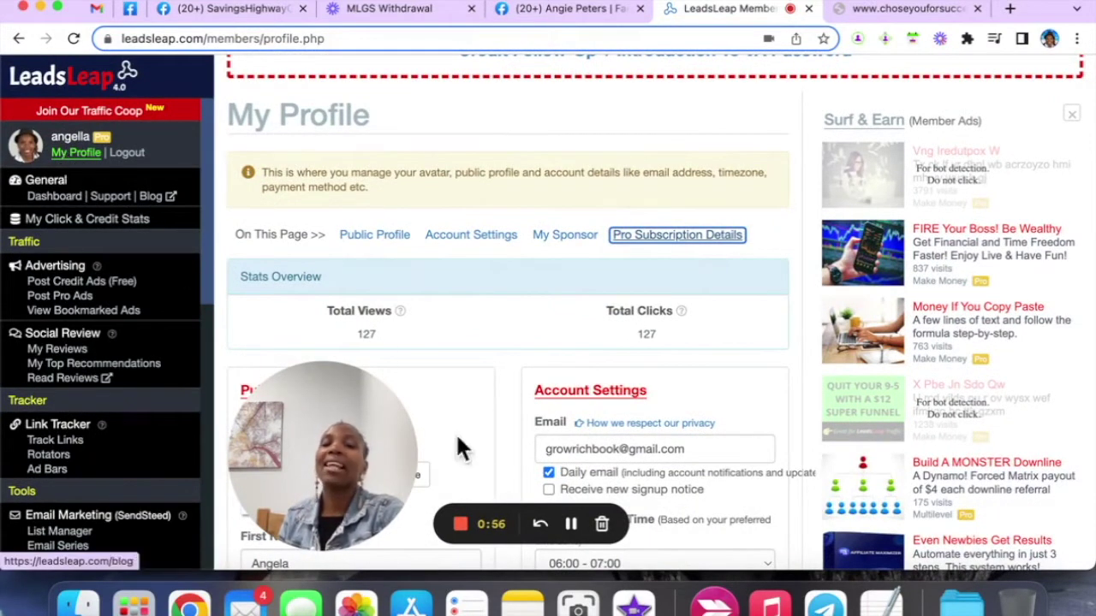
{"action": "scroll", "coordinate": [503, 418], "scroll_direction": "down", "scroll_amount": 10}
{"action": "scroll", "coordinate": [504, 418], "scroll_direction": "down", "scroll_amount": 5}
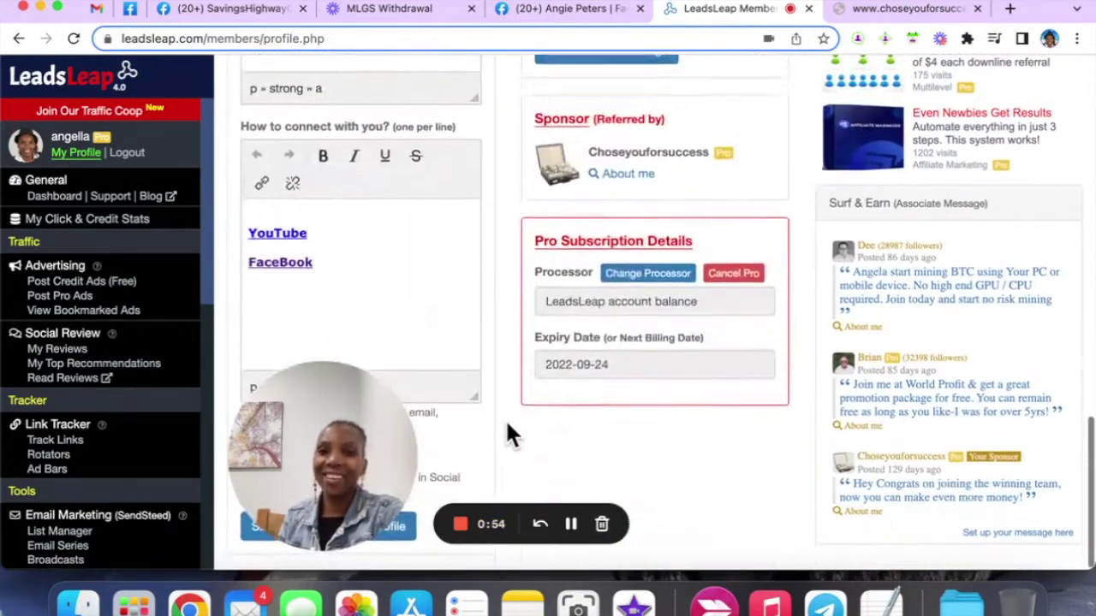
{"action": "scroll", "coordinate": [505, 418], "scroll_direction": "up", "scroll_amount": 2}
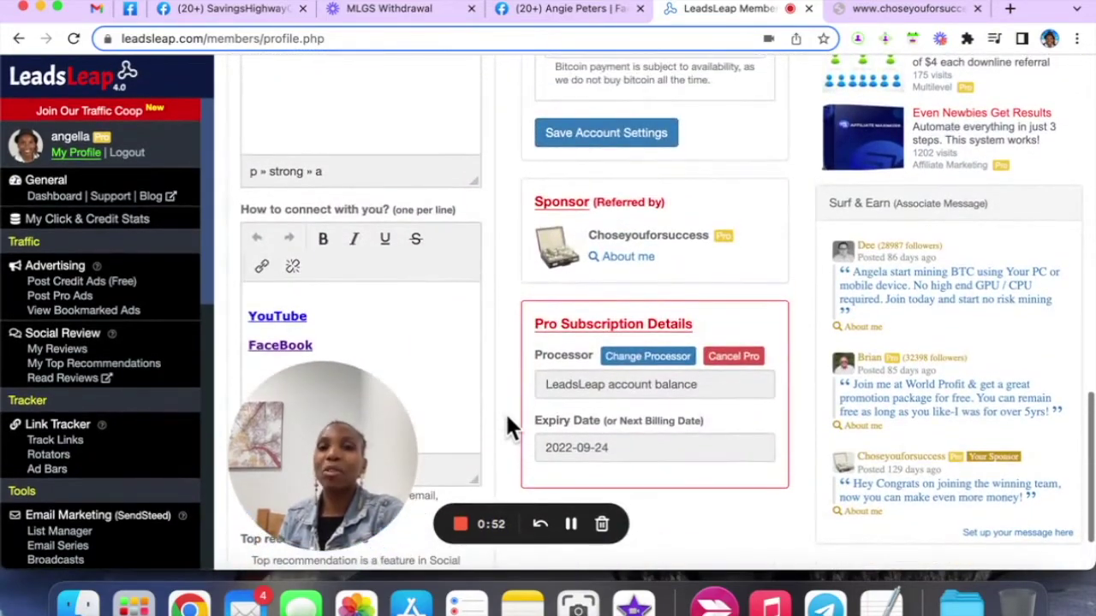
{"action": "scroll", "coordinate": [622, 226], "scroll_direction": "up", "scroll_amount": 5}
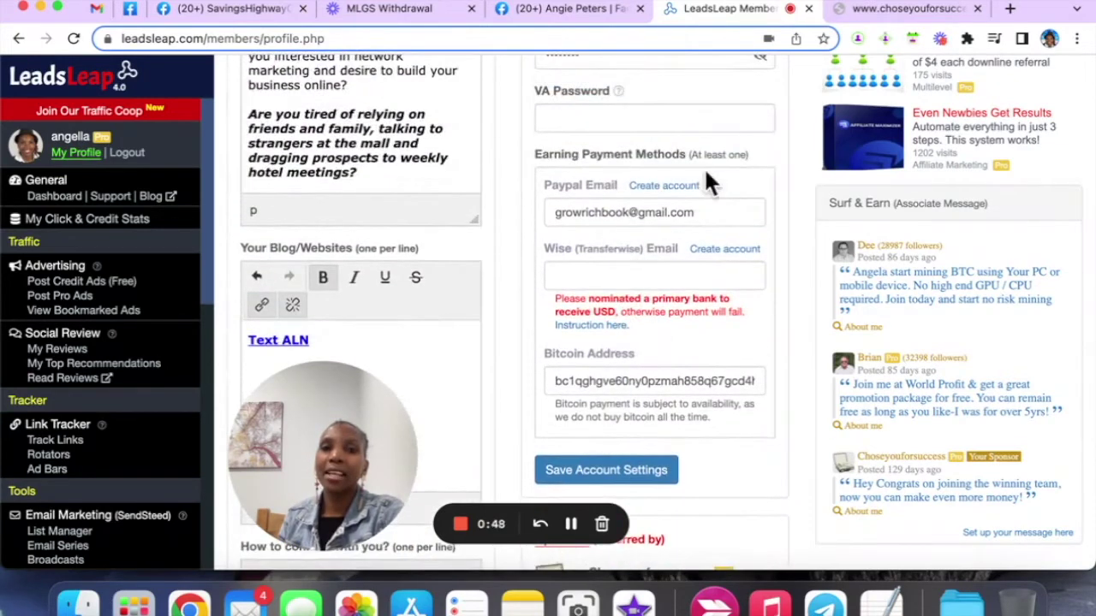
{"action": "scroll", "coordinate": [695, 283], "scroll_direction": "down", "scroll_amount": 5}
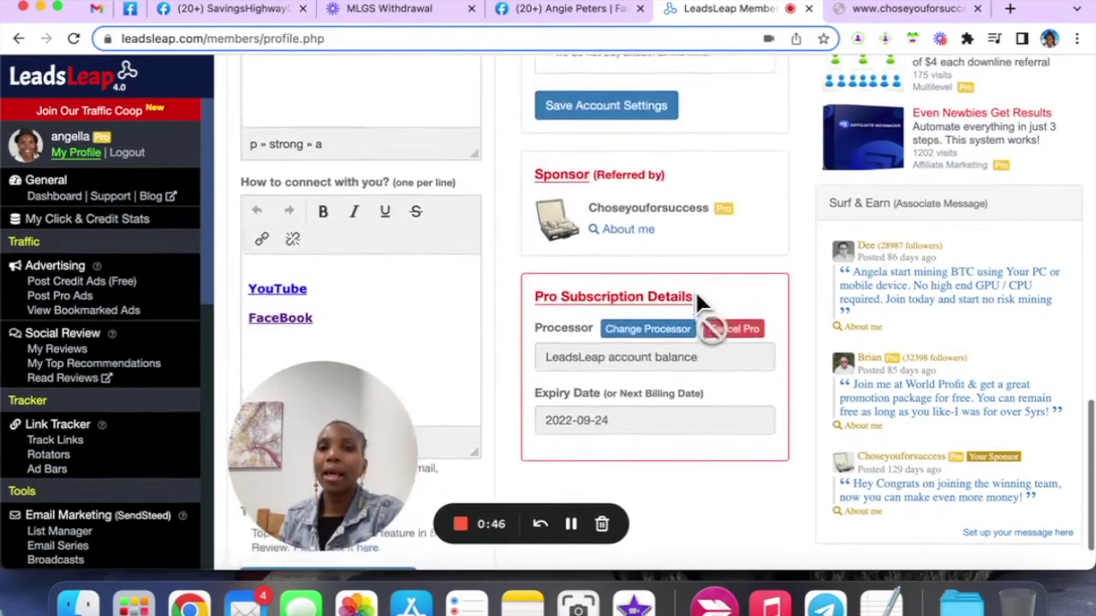
{"action": "scroll", "coordinate": [696, 291], "scroll_direction": "up", "scroll_amount": 6}
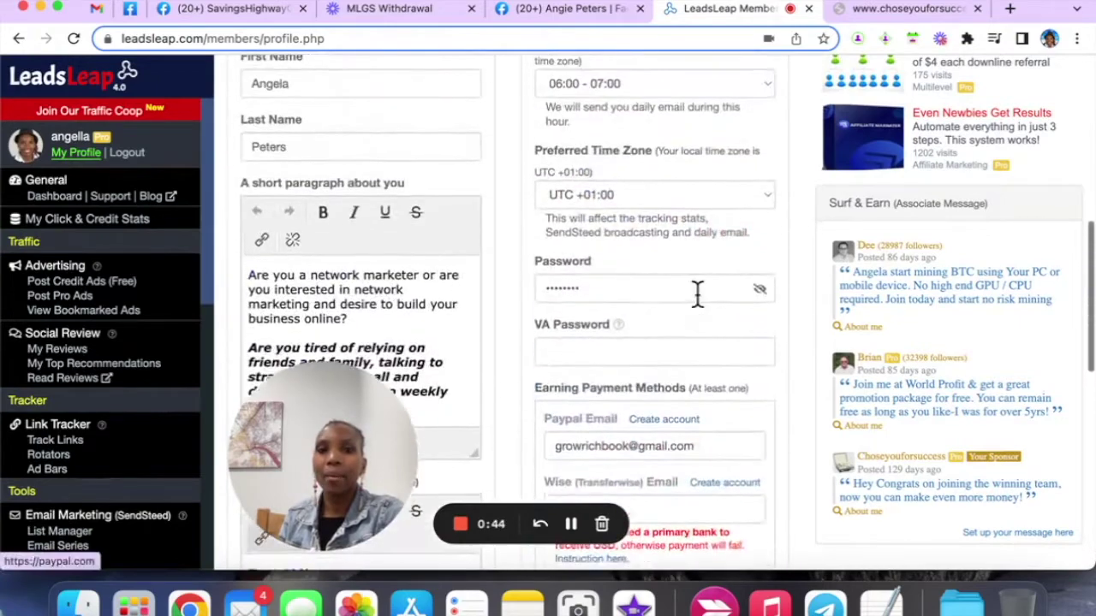
{"action": "scroll", "coordinate": [696, 291], "scroll_direction": "up", "scroll_amount": 1}
{"action": "scroll", "coordinate": [708, 191], "scroll_direction": "up", "scroll_amount": 3}
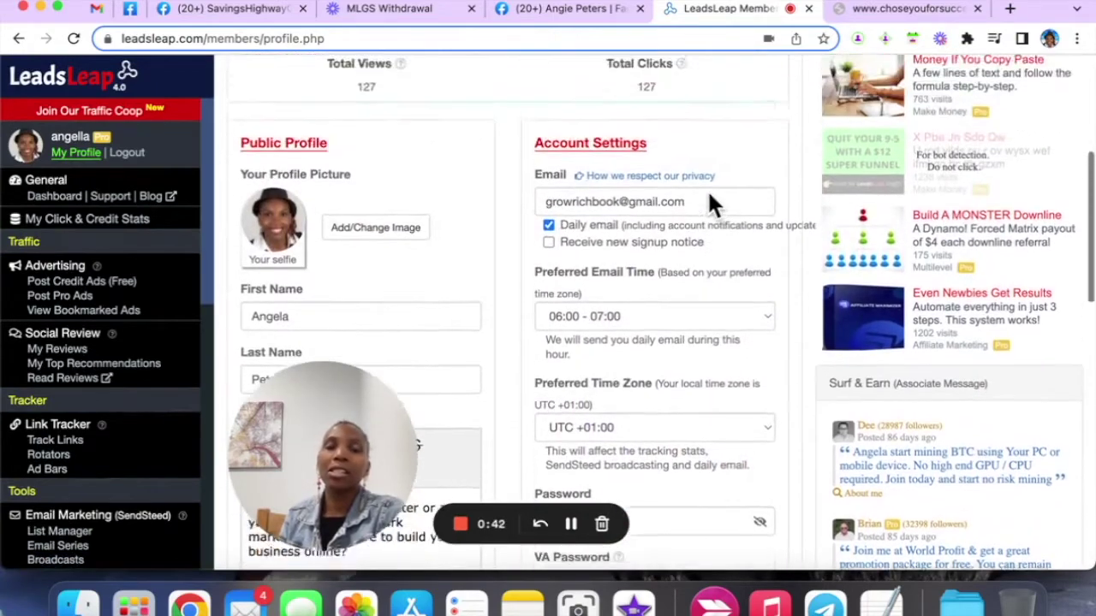
{"action": "scroll", "coordinate": [709, 195], "scroll_direction": "up", "scroll_amount": 1}
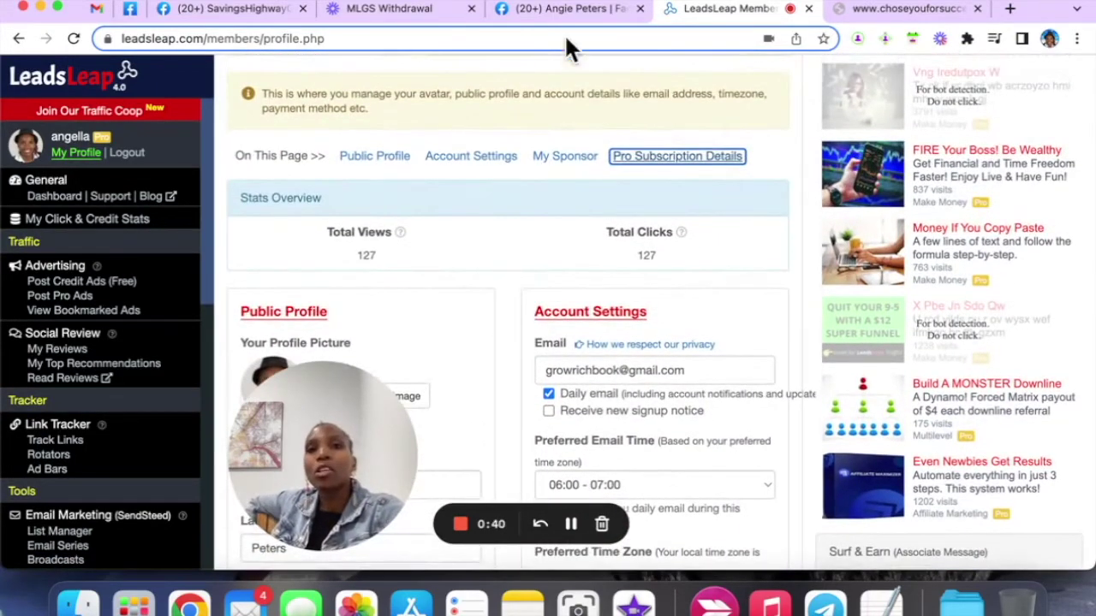
Step: Switch to the Facebook profile page and close the open chat window so the cover photo can be viewed
{"action": "left_click", "coordinate": [596, 12]}
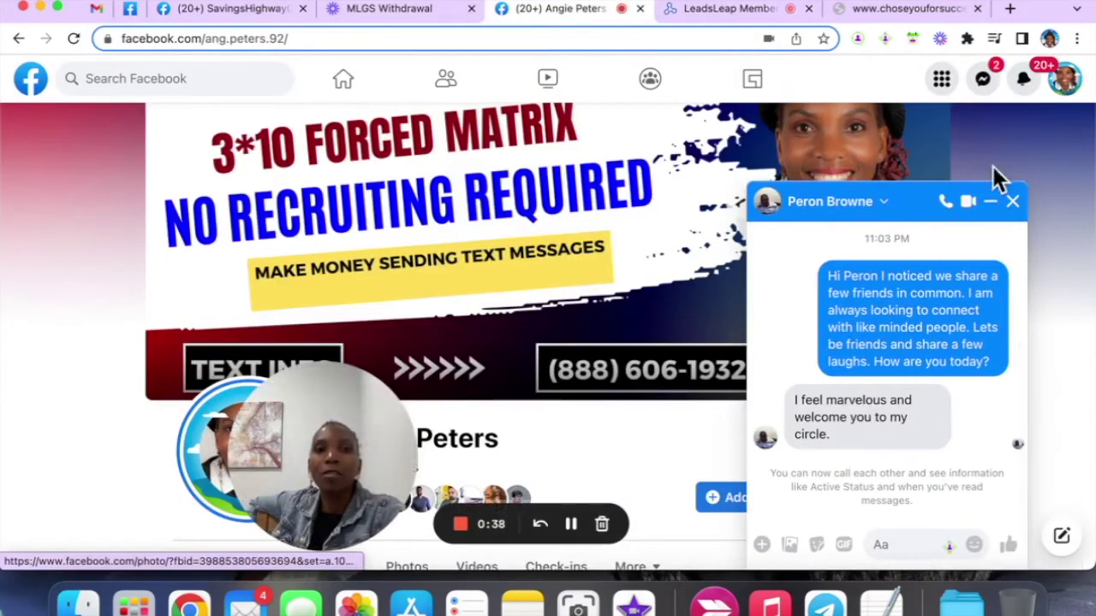
{"action": "left_click", "coordinate": [1013, 202]}
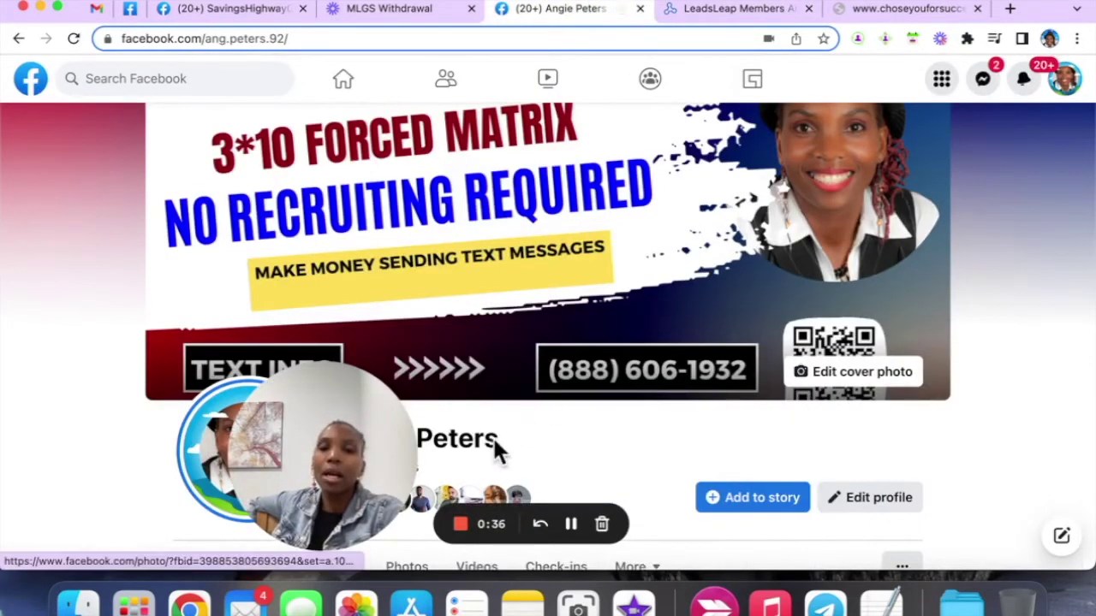
{"action": "left_click_drag", "start_coordinate": [334, 443], "coordinate": [444, 376]}
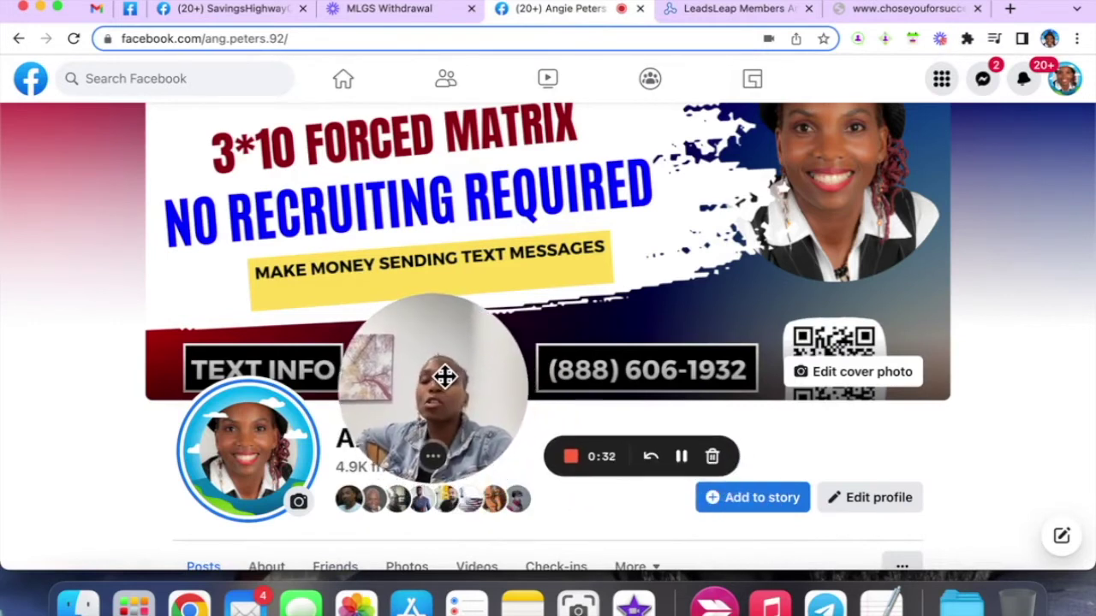